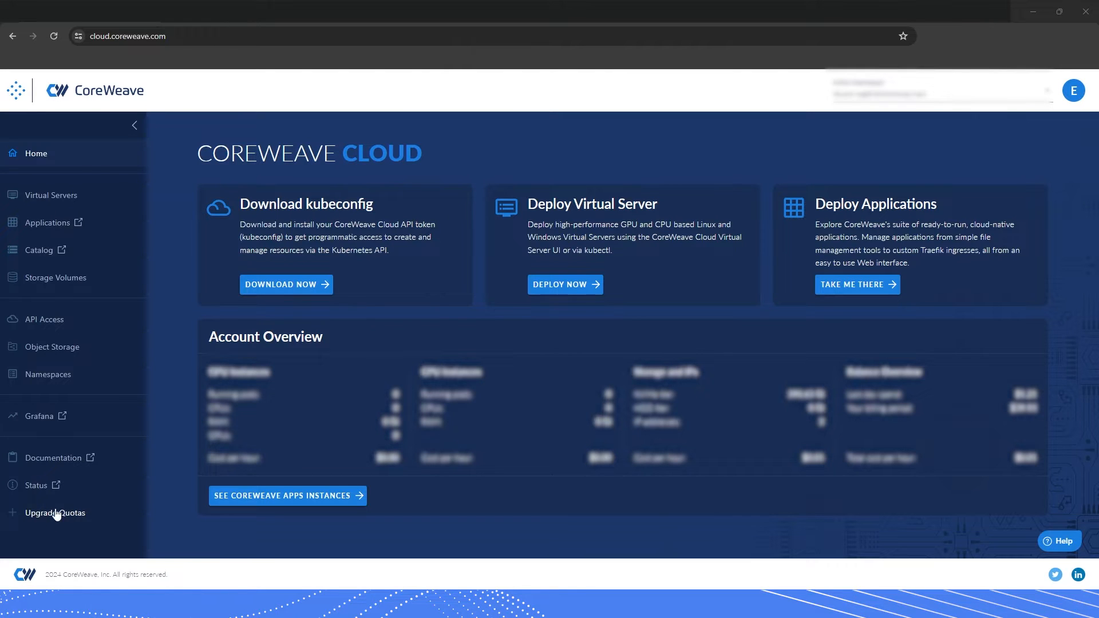
Submit an Upgrade Quotas request for 55 virtual servers and 55 GPUs.
left_click(51, 519)
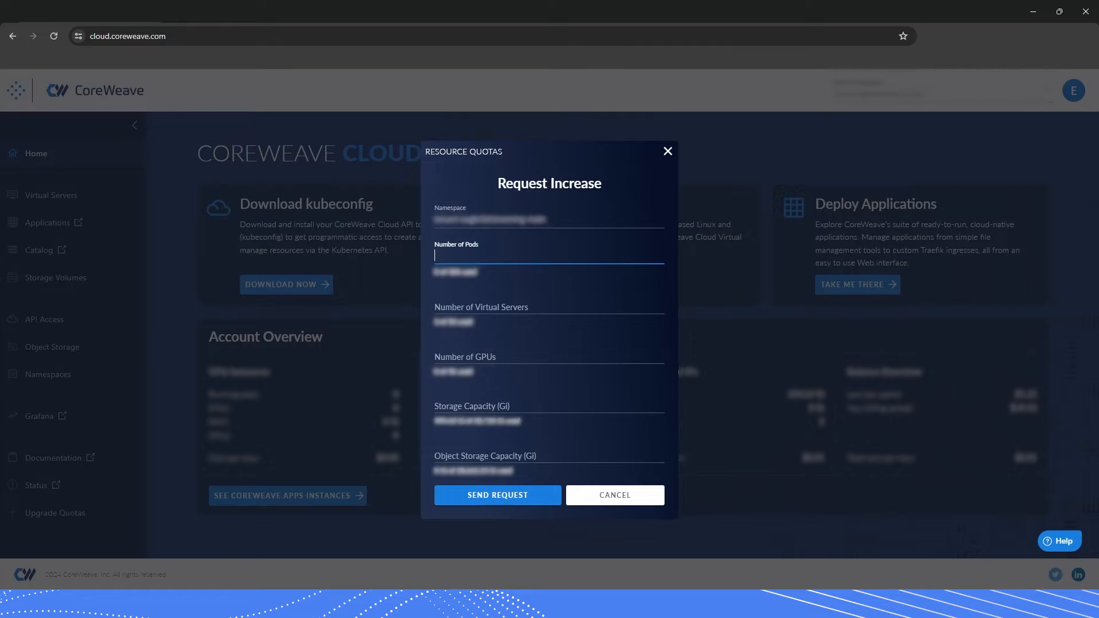
left_click(510, 308)
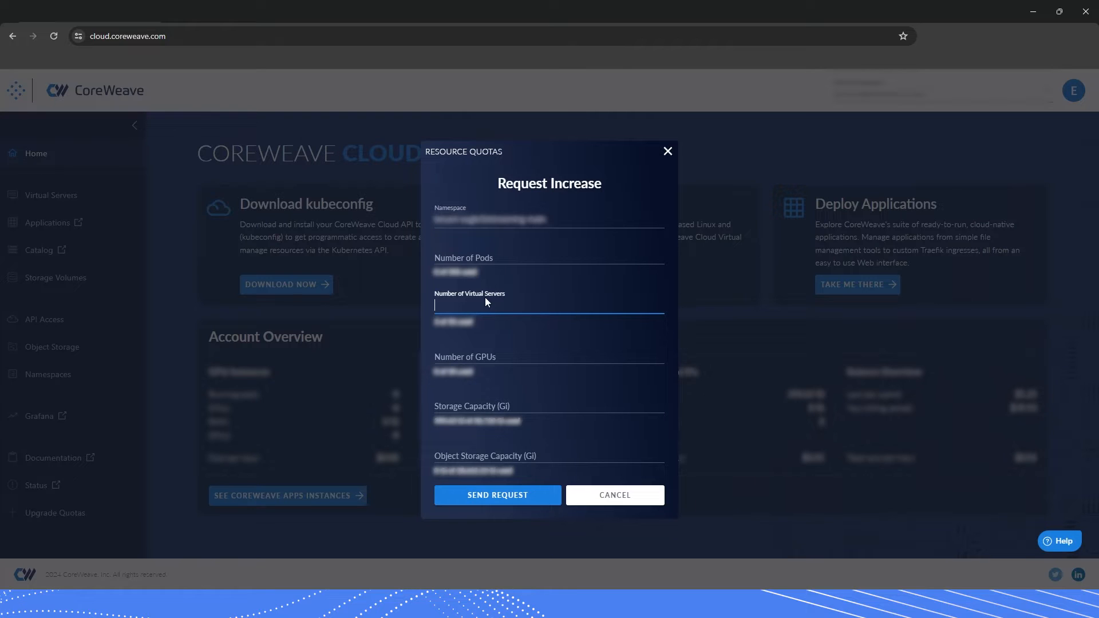
type("3")
key("BackSpace")
type("55")
left_click(477, 342)
type("55")
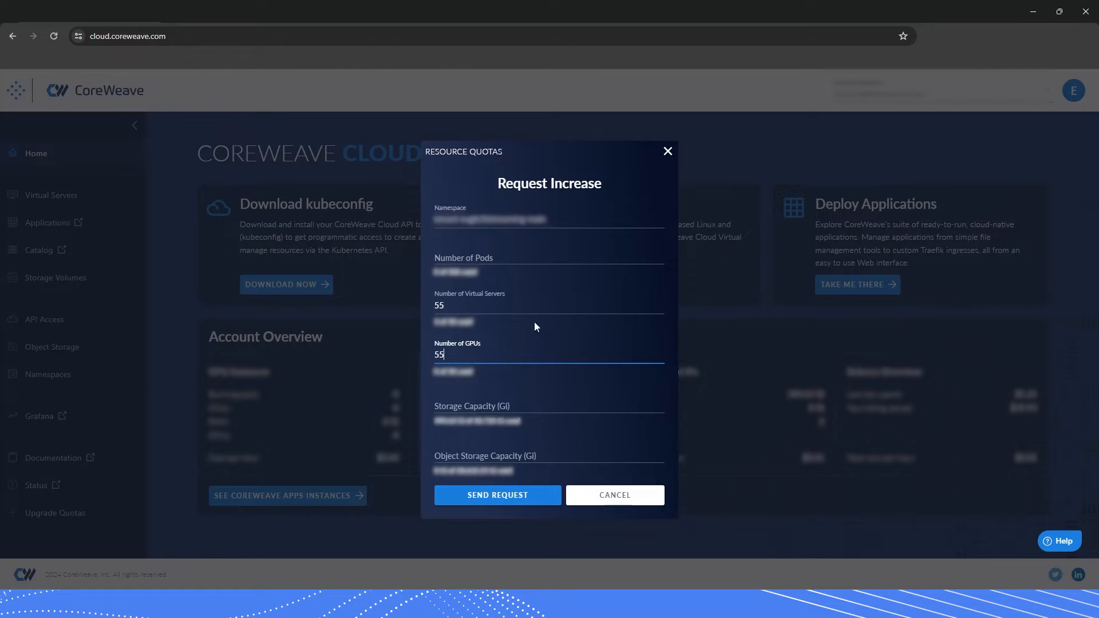
left_click(501, 502)
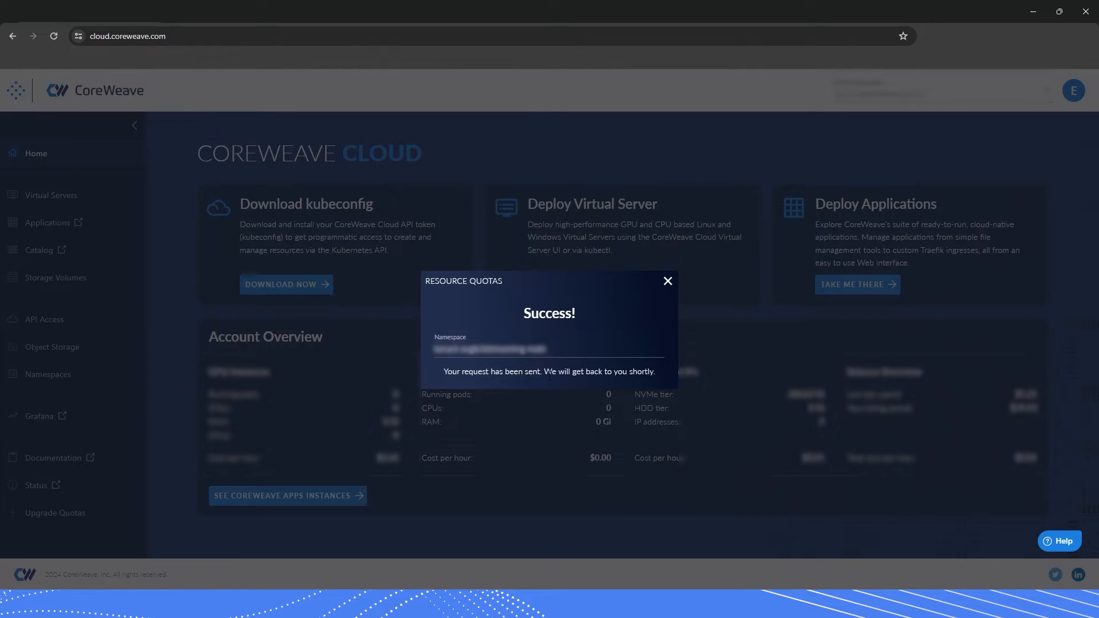
Close the Success message and launch Deploy Virtual Server from the dashboard card.
left_click(668, 283)
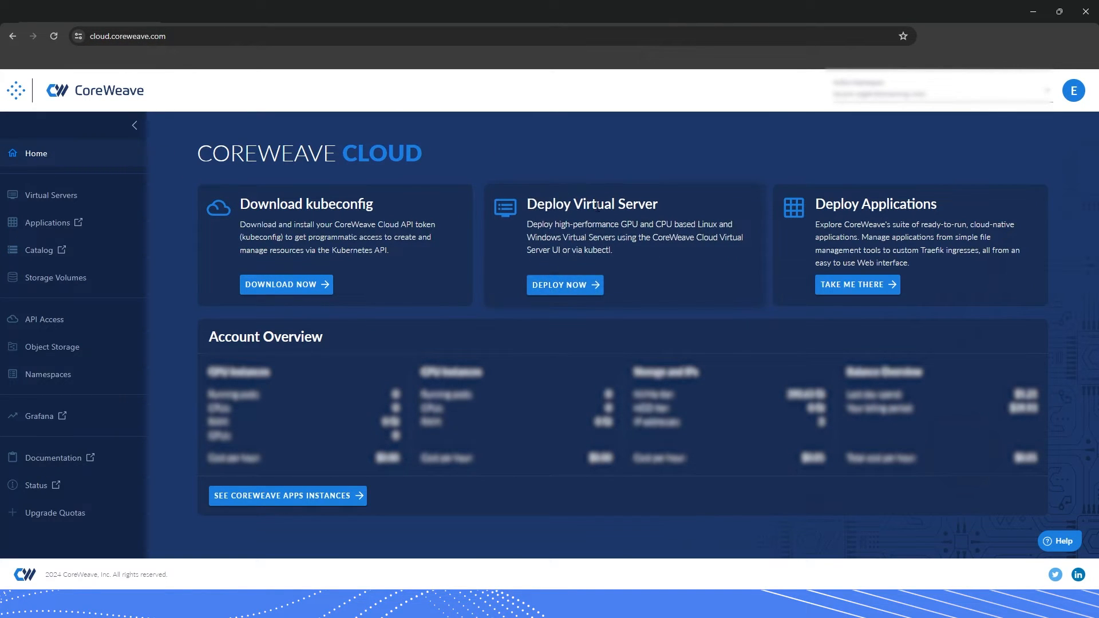
left_click(559, 286)
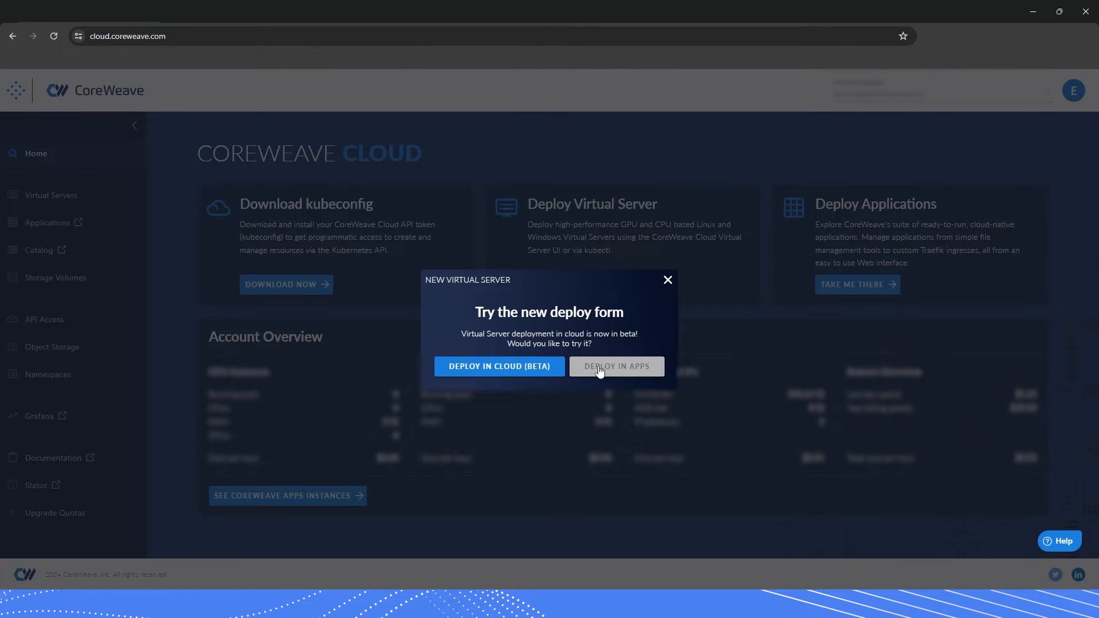
Open the deploy form in CoreWeave Apps, show the cost breakdown, and pick the Quadro RTX 5000 GPU.
left_click(637, 372)
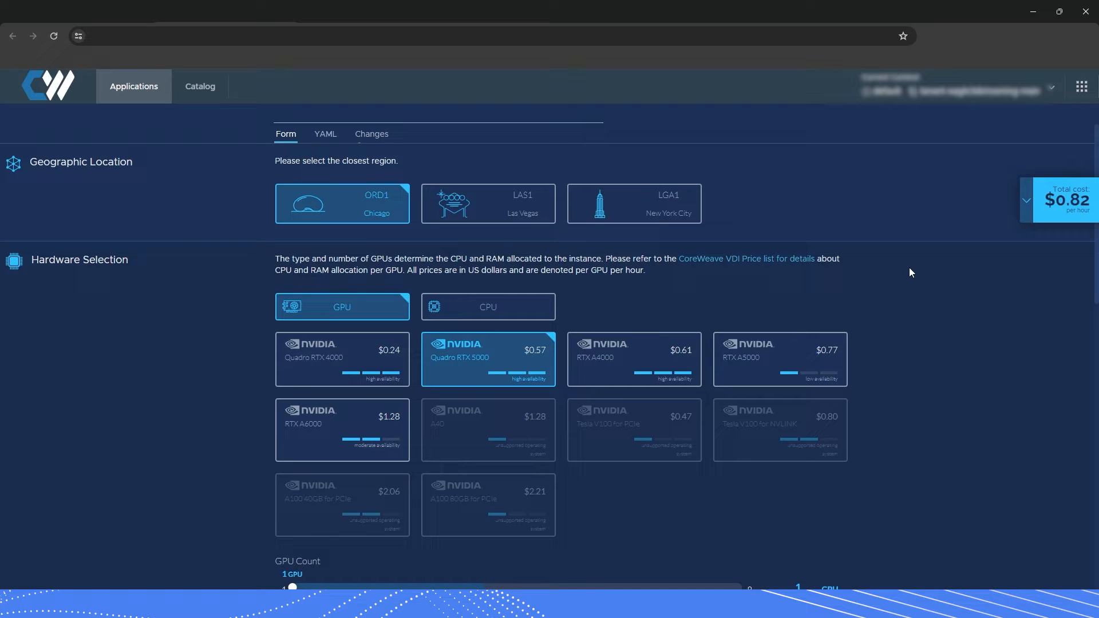
left_click(1063, 214)
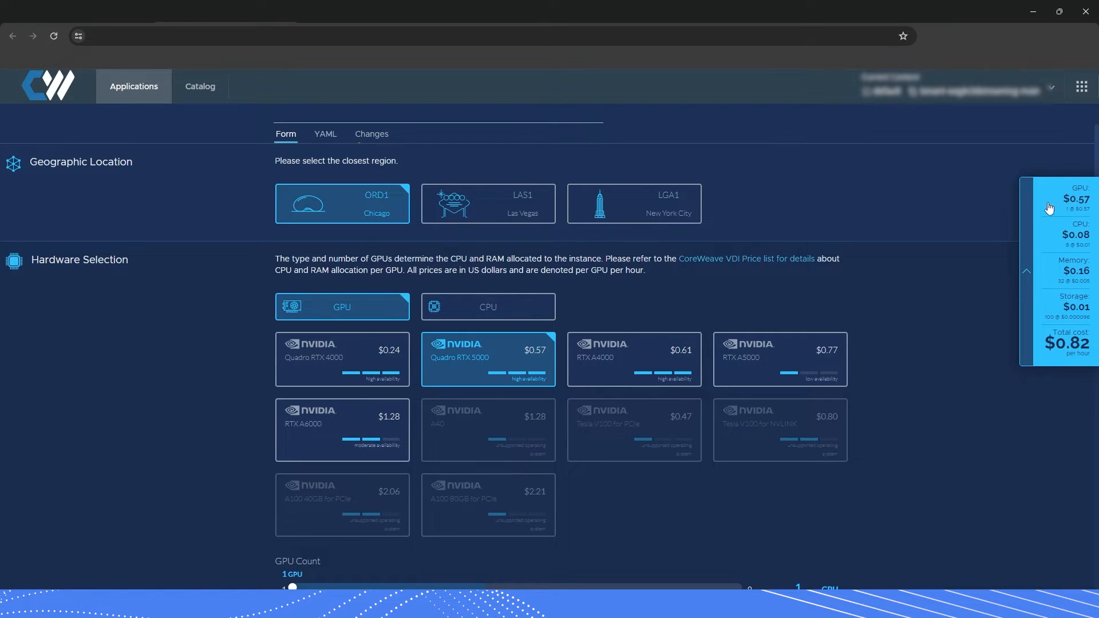
left_click(689, 359)
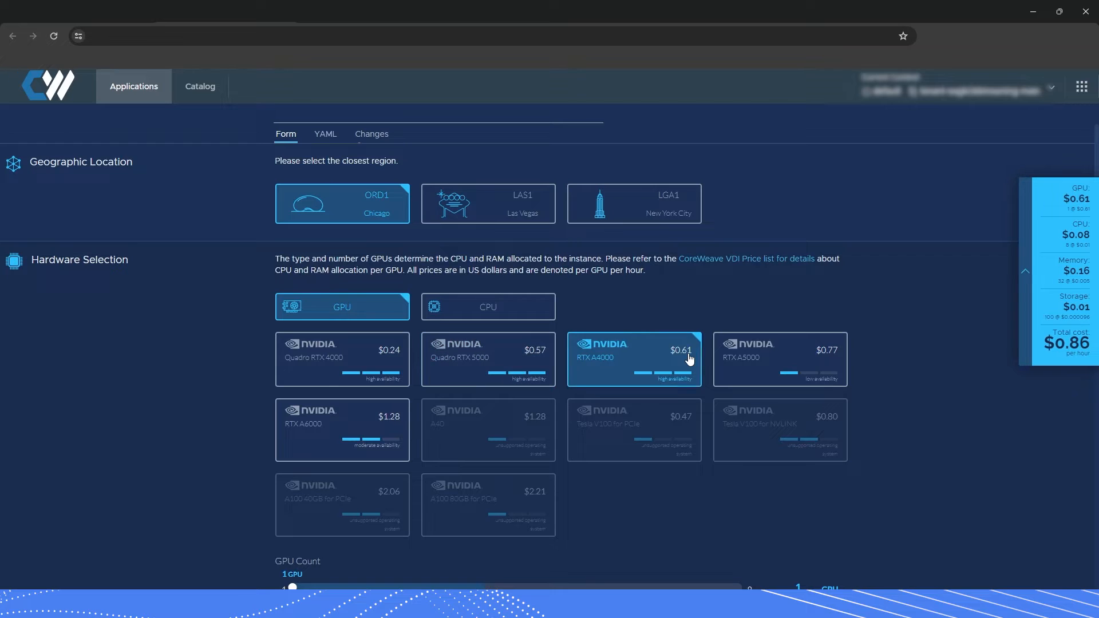
left_click(756, 361)
left_click(658, 360)
left_click(444, 367)
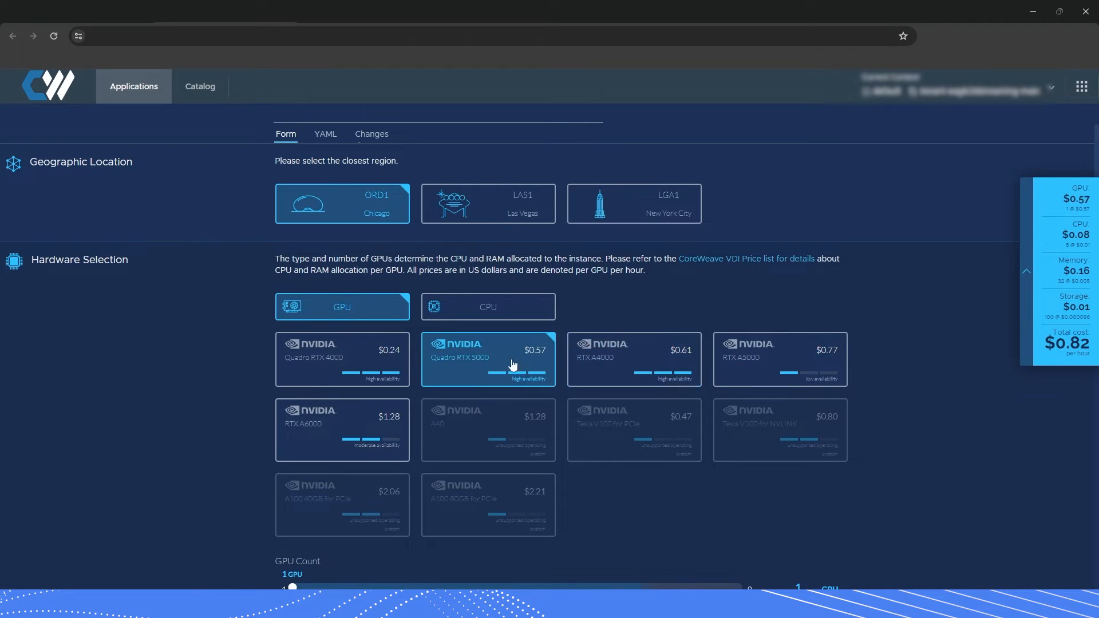
Set the core count to 10 and switch the hardware to CPU (AMD Epyc Milan).
scroll(534, 346, "down", 6)
scroll(417, 373, "up", 2)
mouse_move(314, 430)
left_mouse_down()
mouse_move(338, 435)
mouse_move(325, 435)
left_mouse_up()
scroll(410, 341, "up", 4)
left_click(488, 311)
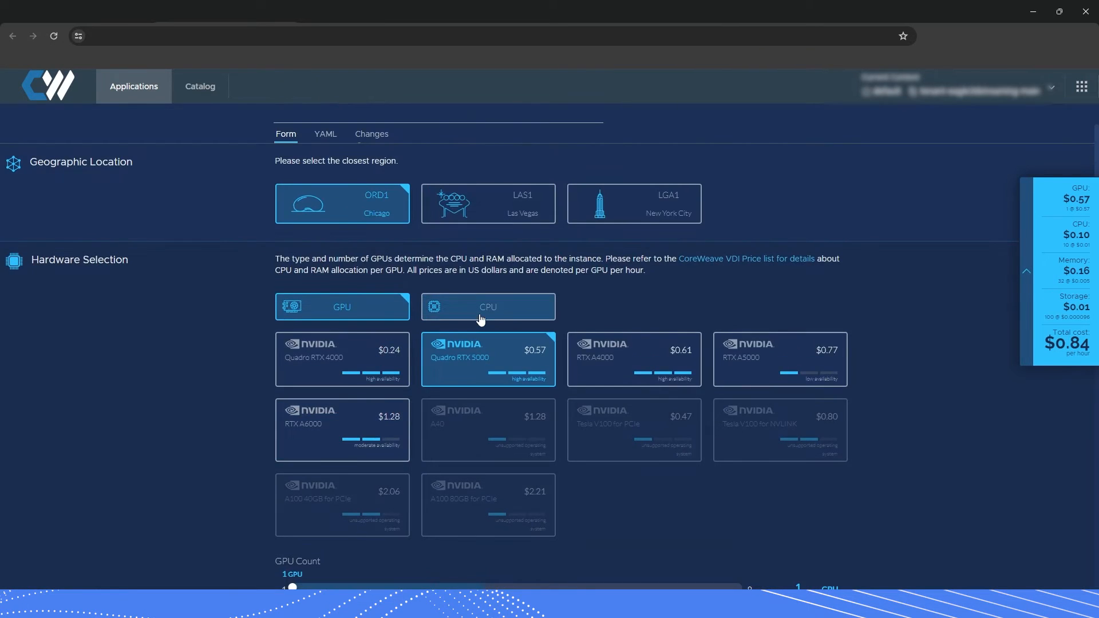
scroll(532, 354, "down", 1)
Choose the Intel Xeon Scalable processor and drag the root disk size to 138 Gi.
left_click(507, 310)
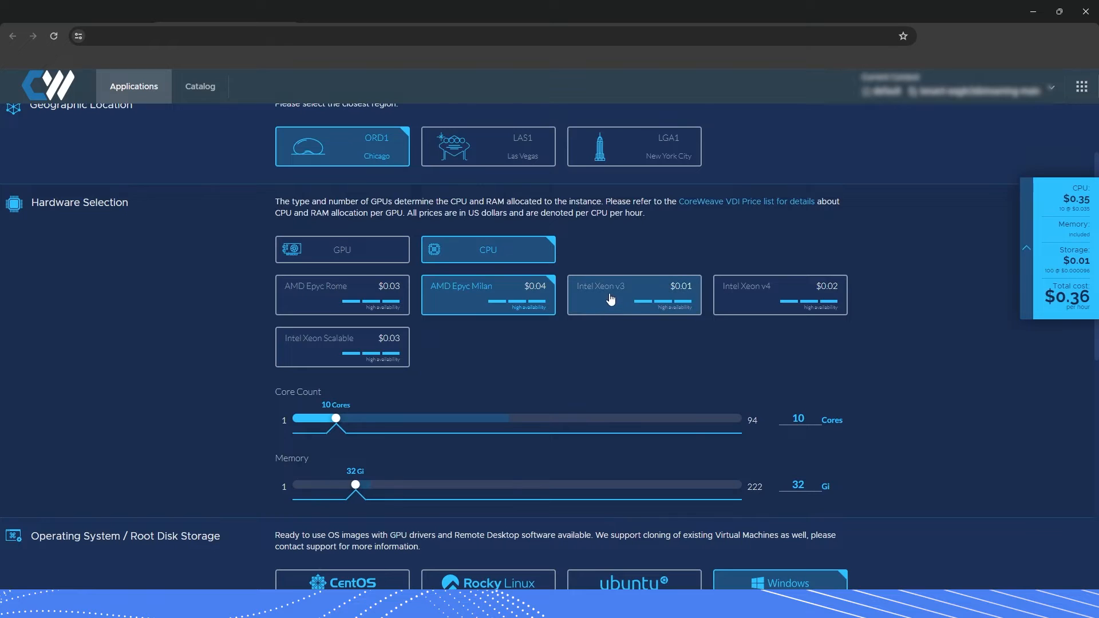
left_click(612, 302)
left_click(767, 295)
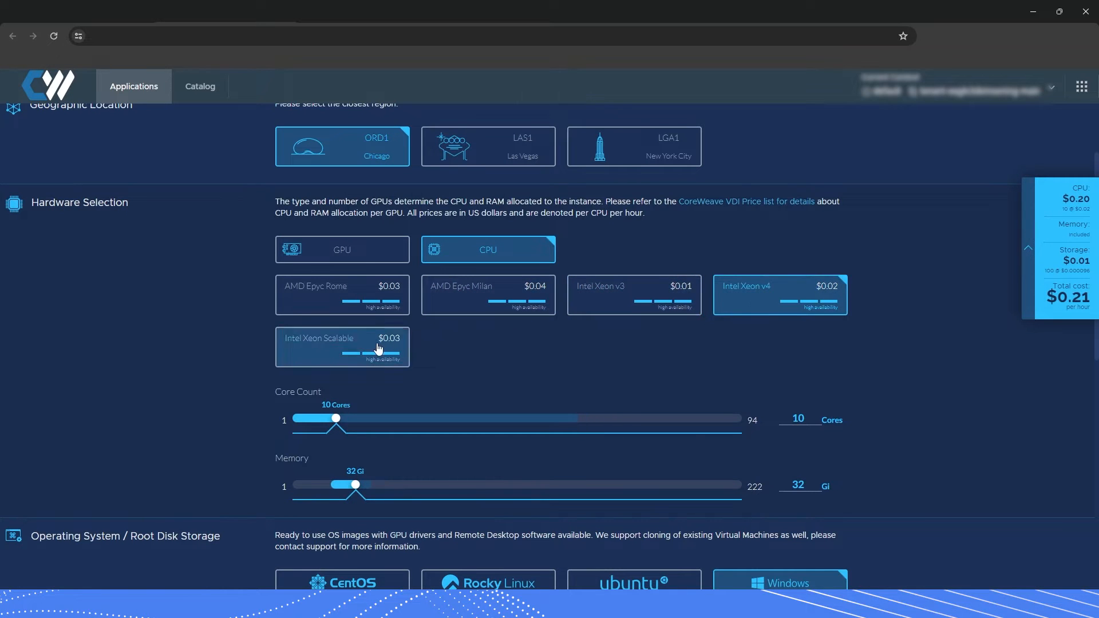
left_click(342, 347)
scroll(672, 353, "down", 8)
scroll(616, 343, "up", 2)
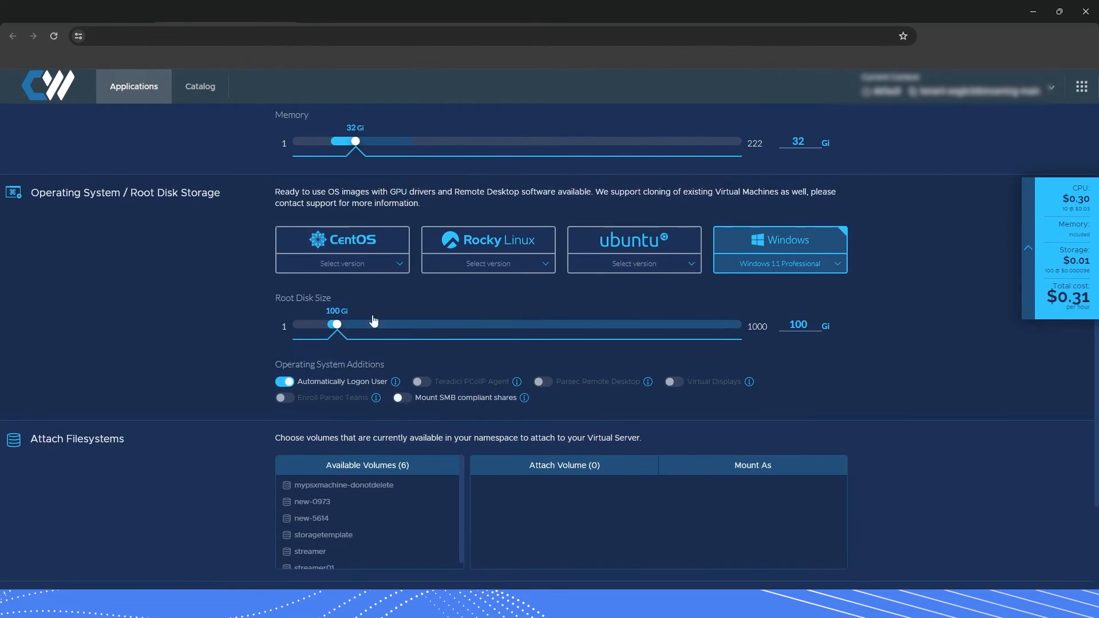
mouse_move(337, 324)
left_mouse_down()
mouse_move(495, 323)
mouse_move(355, 325)
left_mouse_up()
scroll(541, 384, "up", 5)
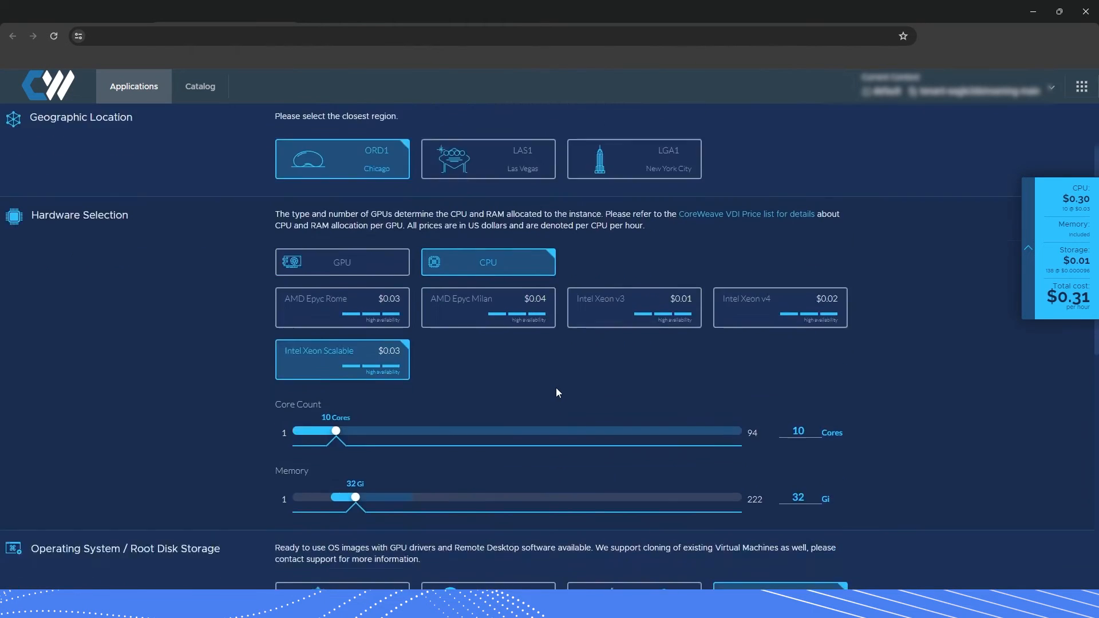
scroll(555, 393, "down", 3)
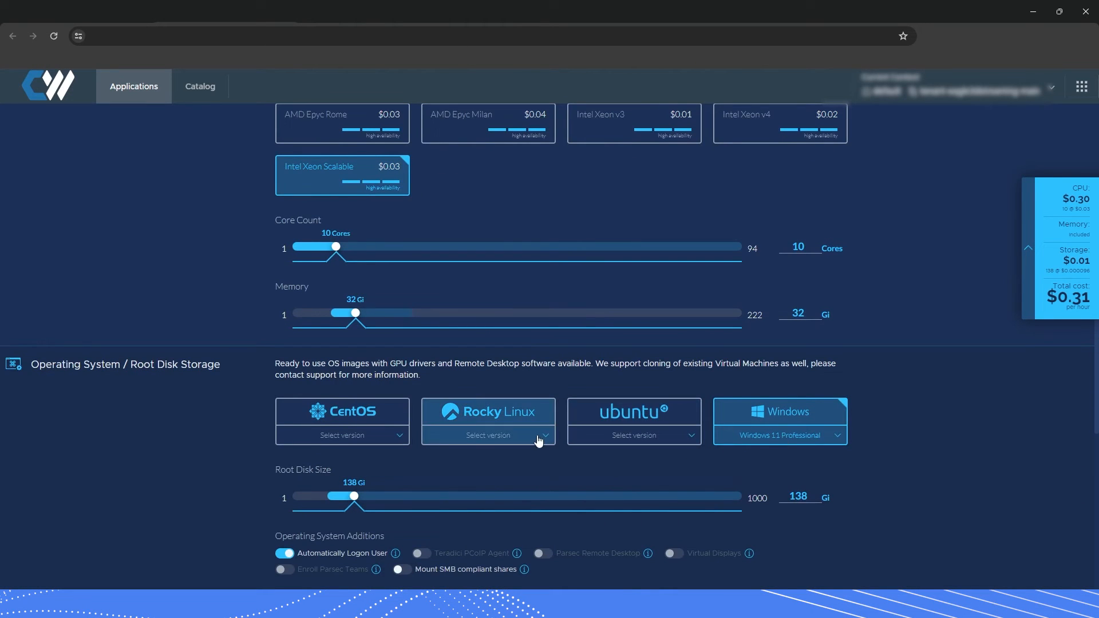
Set the operating system to Windows 11 Professional.
left_click(498, 436)
left_click(488, 461)
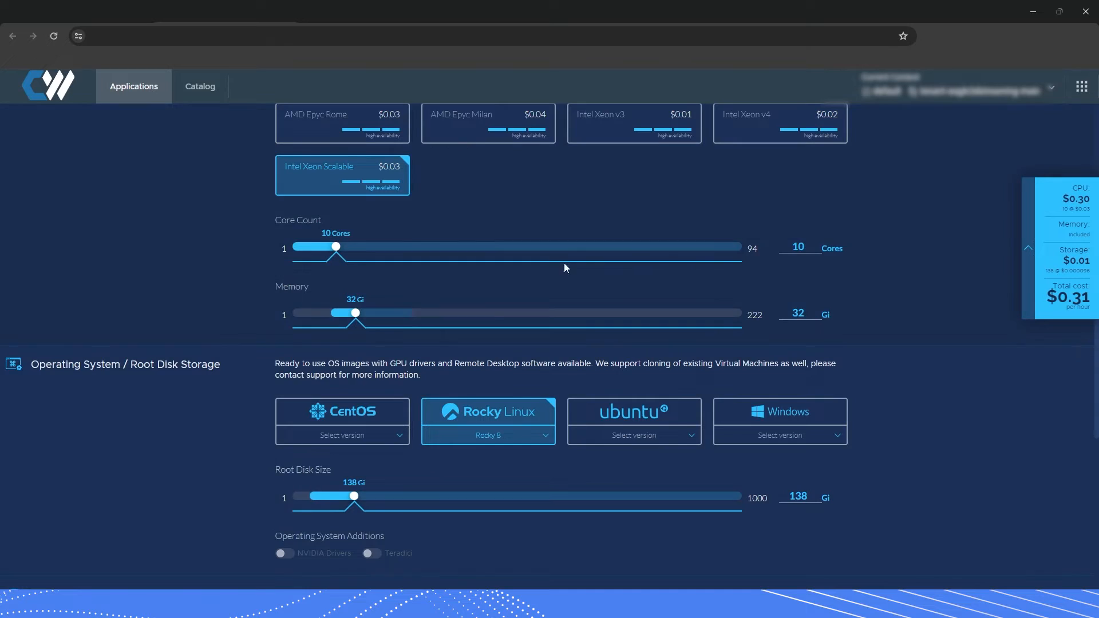
left_click(819, 436)
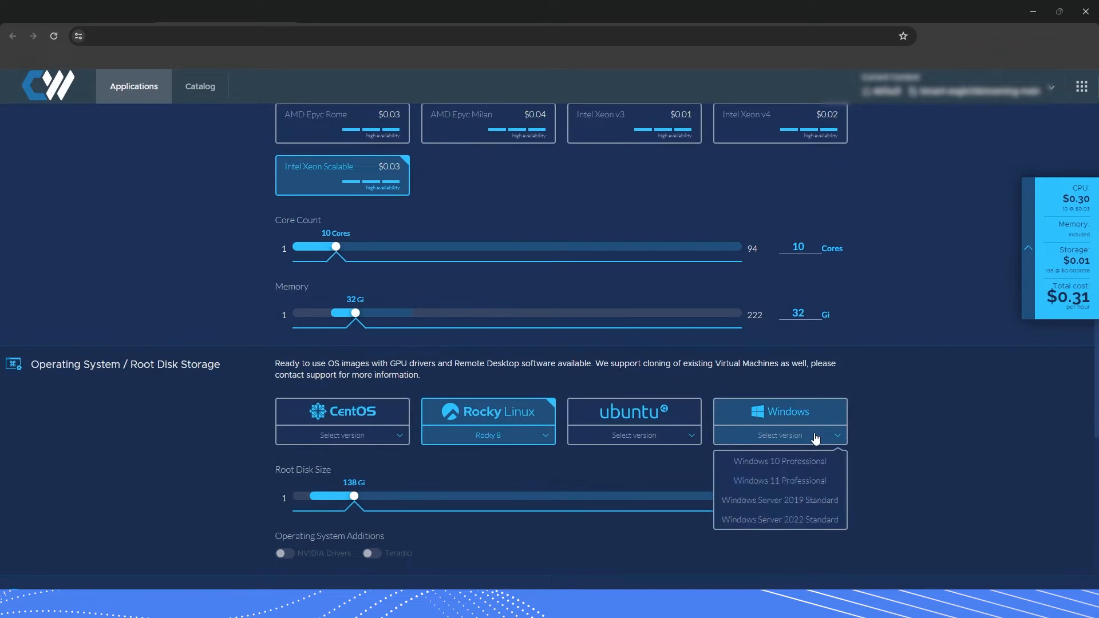
left_click(795, 478)
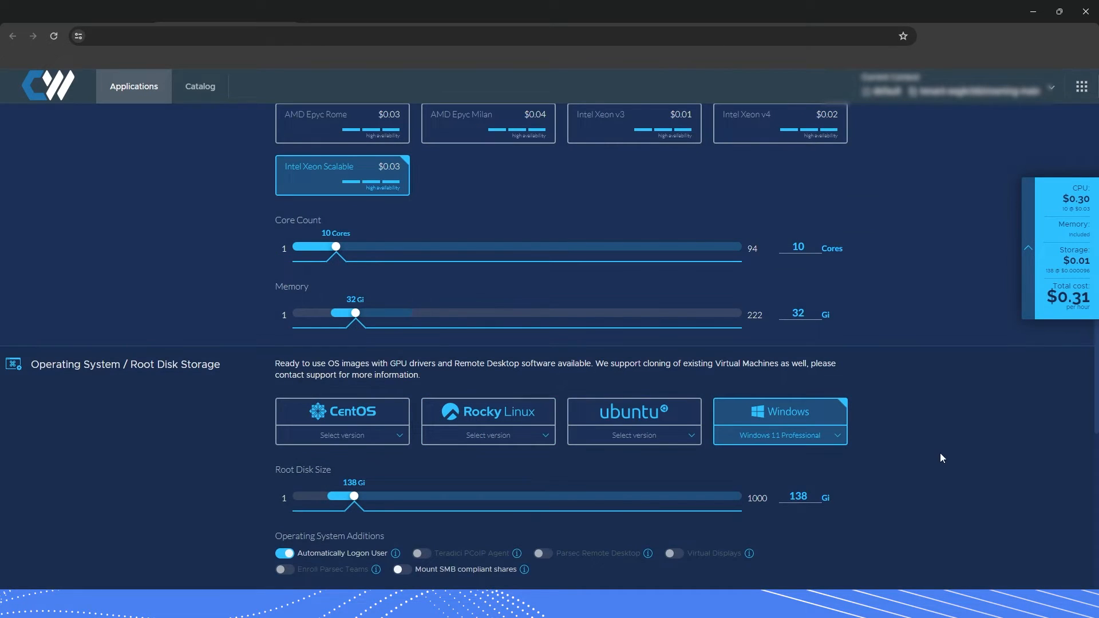
left_click(810, 439)
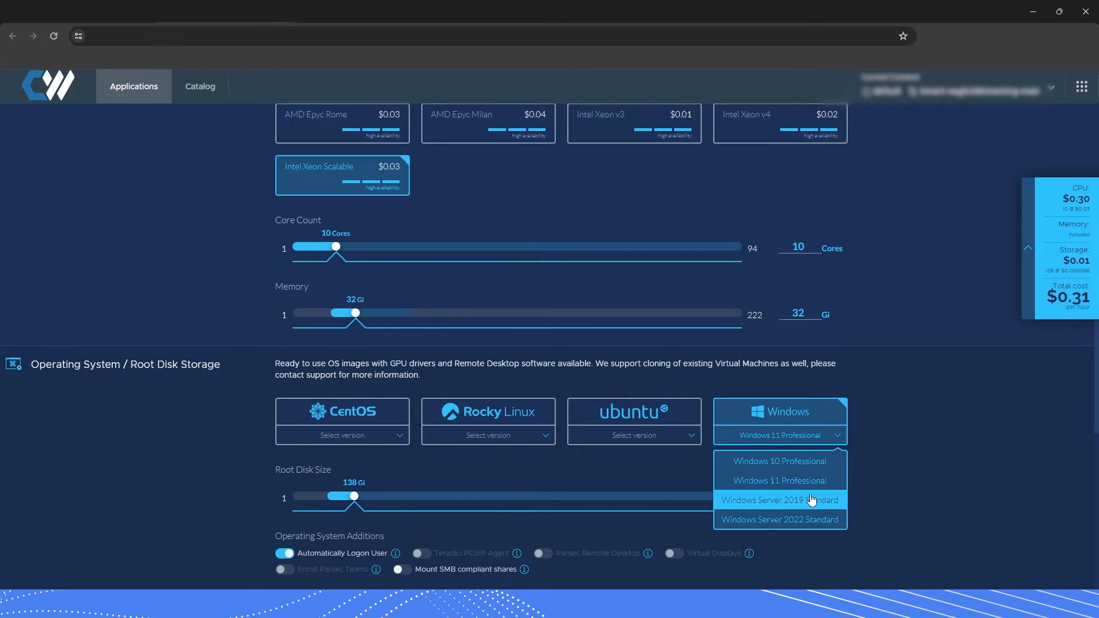
left_click(808, 483)
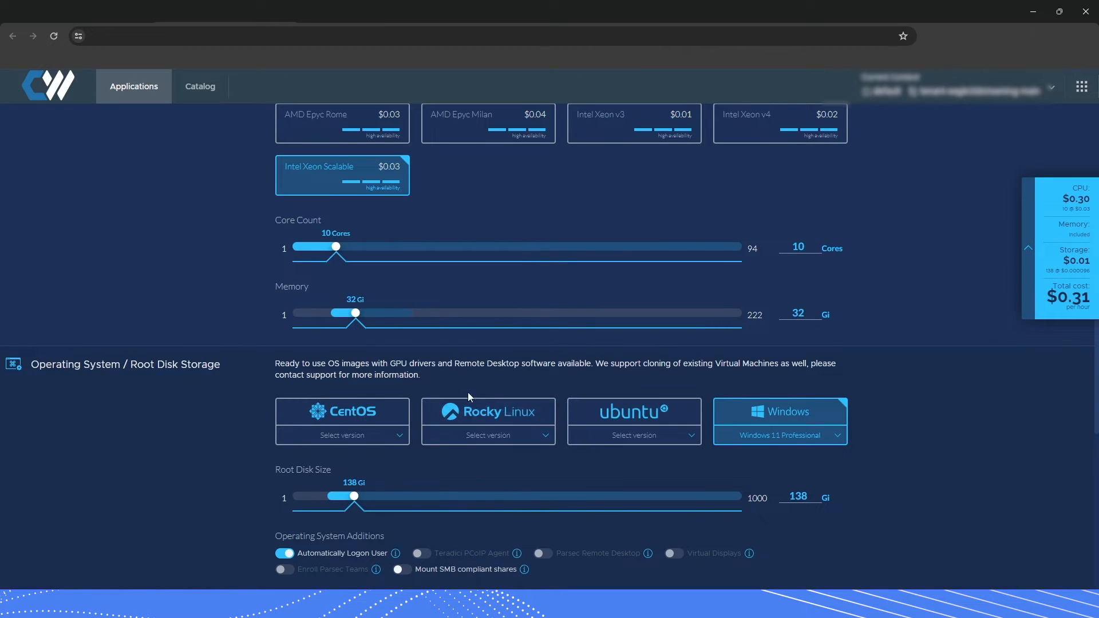
scroll(647, 456, "up", 5)
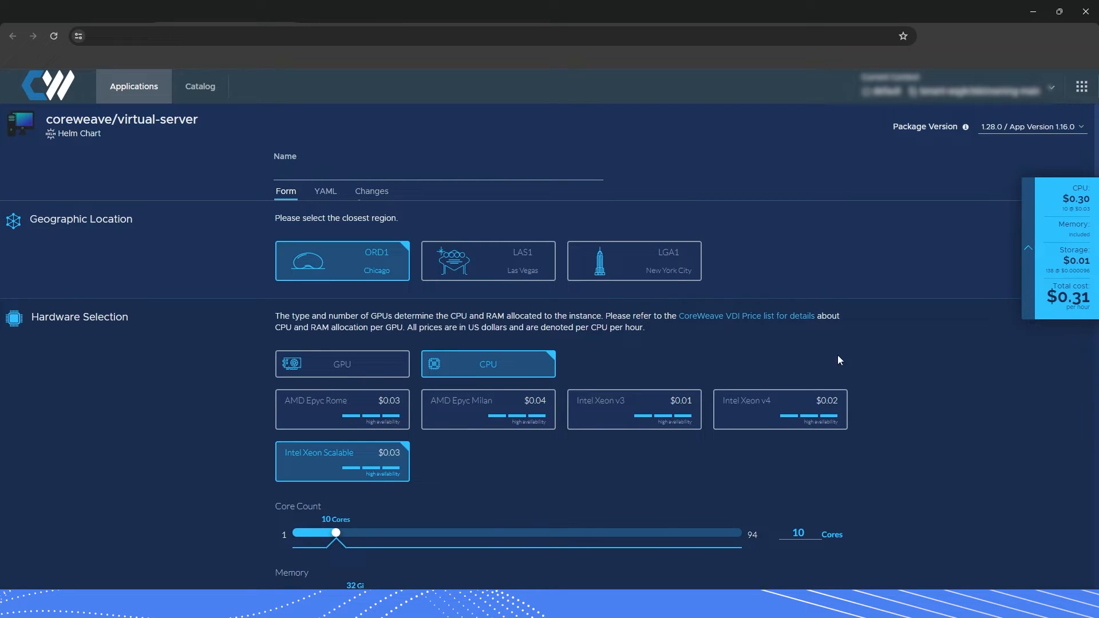
Return to GPU hardware so the Quadro RTX 4000 in ORD1 Chicago is selected at $0.32/hour.
left_click(350, 368)
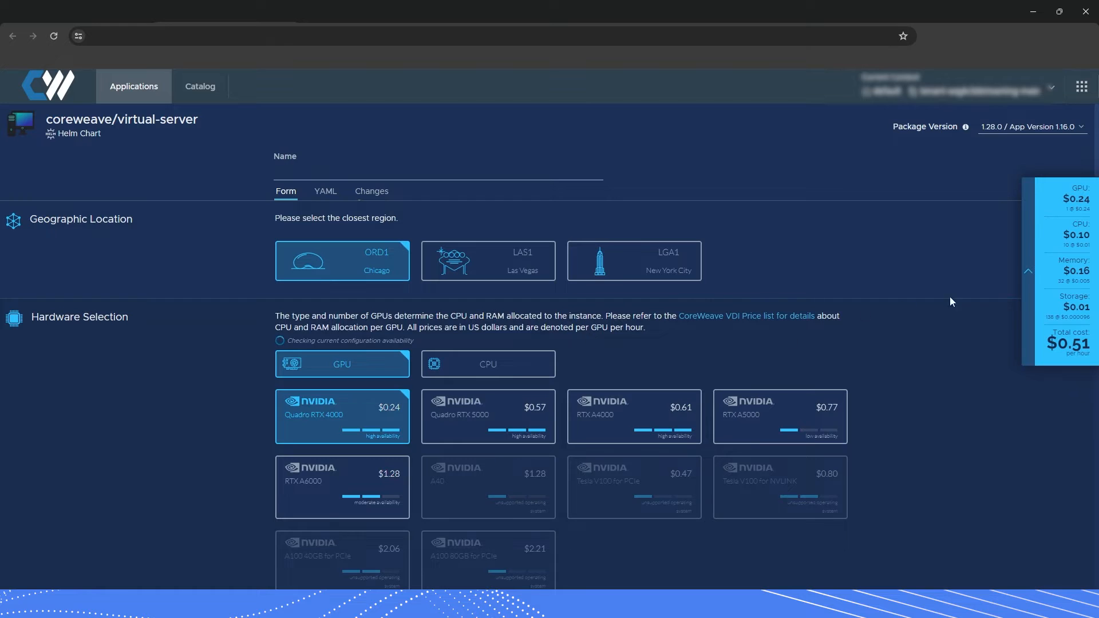
scroll(861, 428, "down", 3)
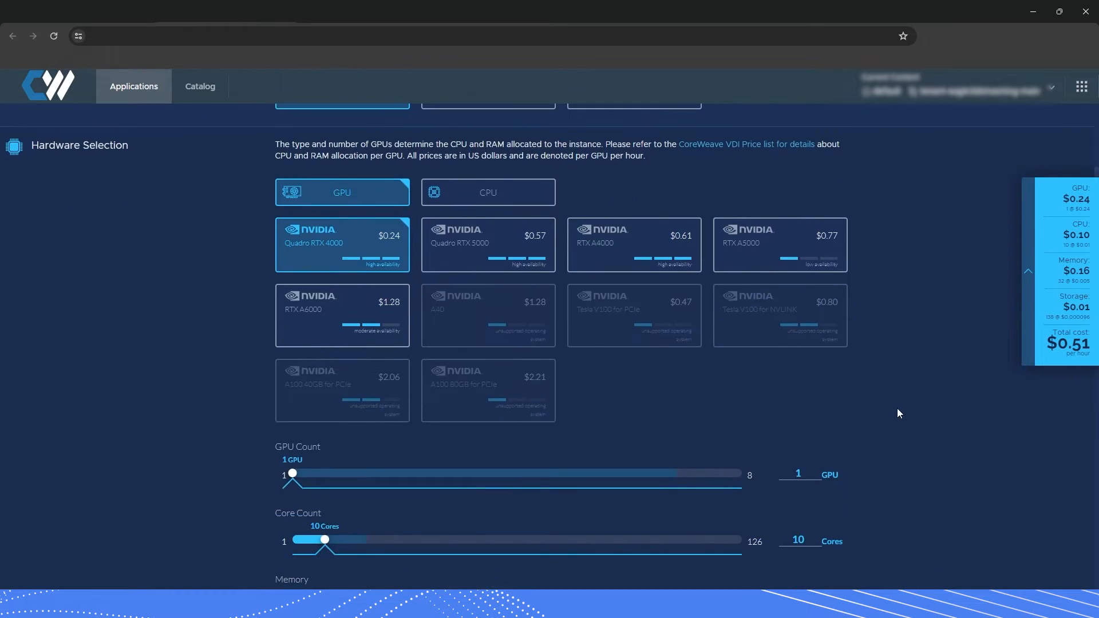
scroll(901, 404, "up", 1)
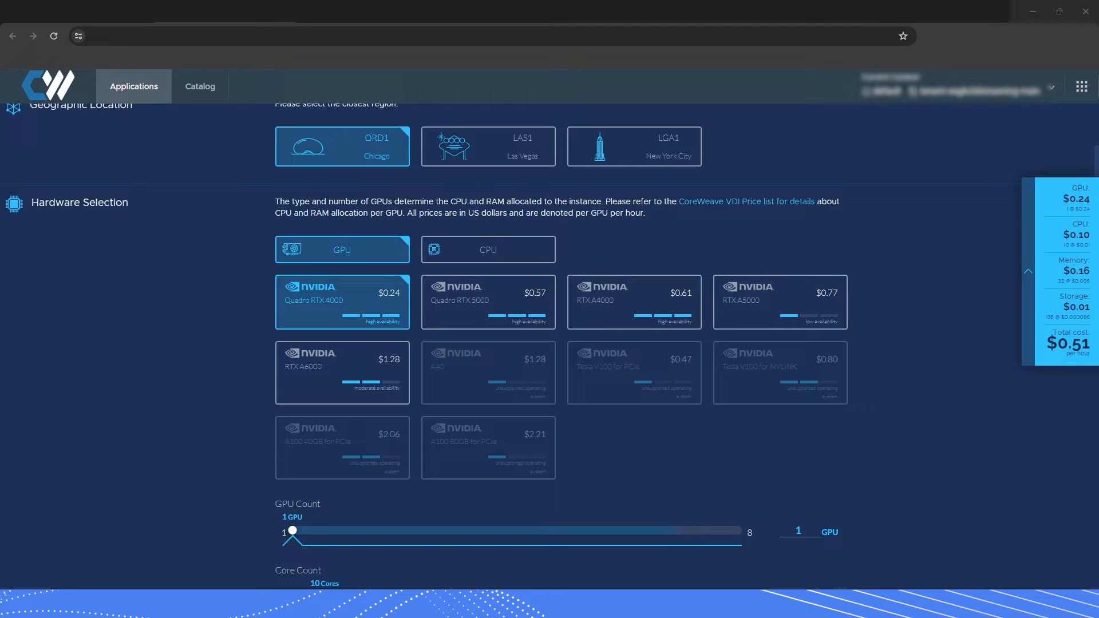
scroll(694, 279, "up", 2)
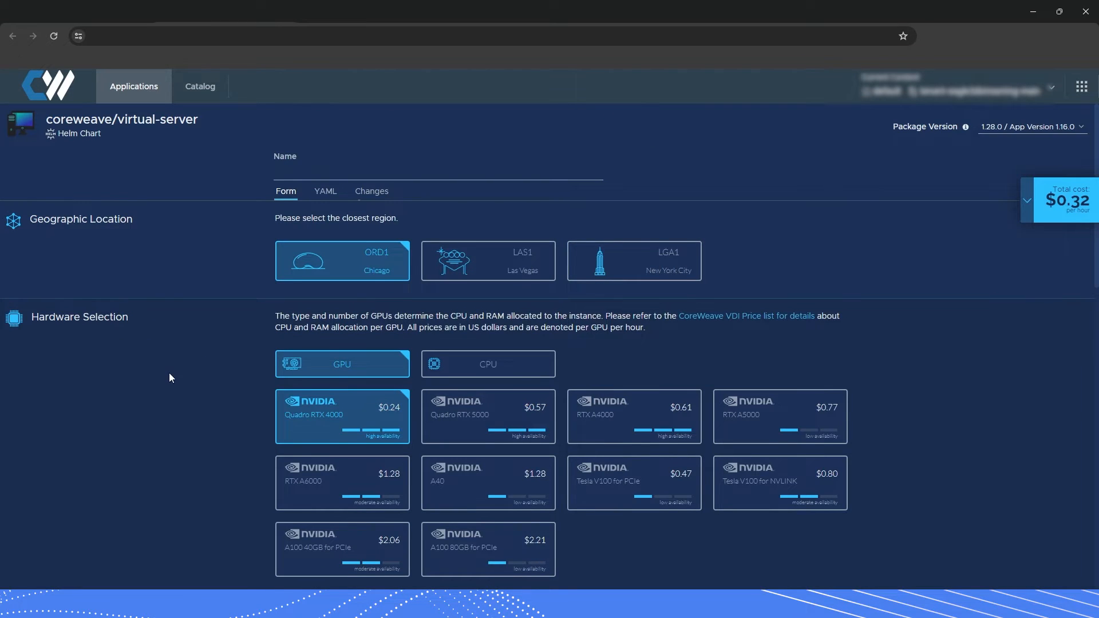
scroll(169, 373, "down", 2)
scroll(194, 349, "up", 1)
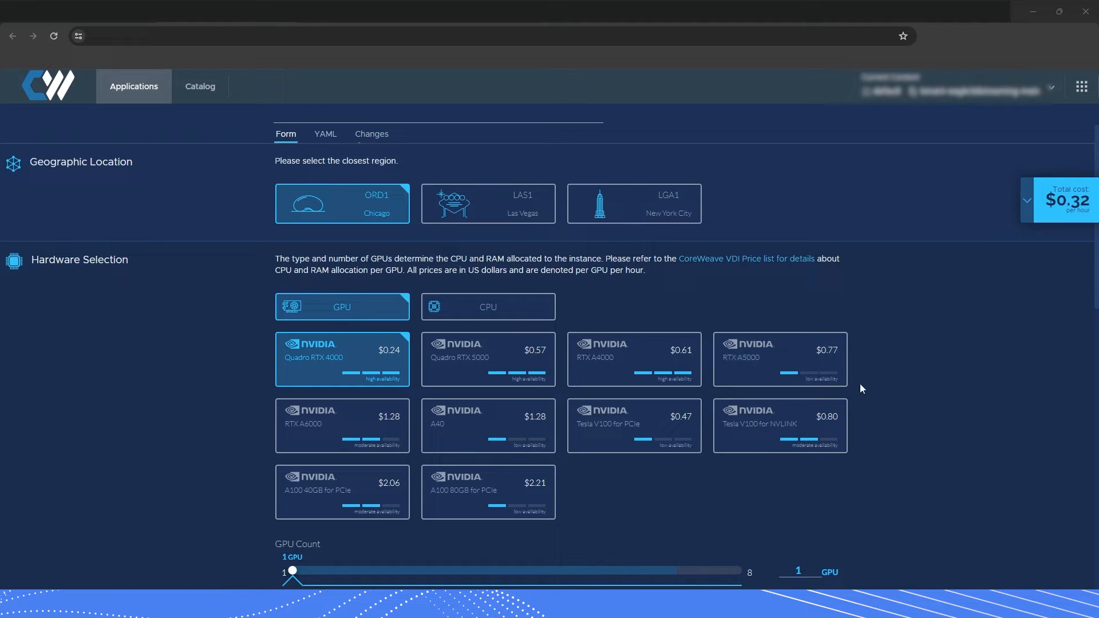
Compare the Quadro RTX 5000, RTX A4000, RTX A5000 and RTX A6000 GPU cards.
left_click(474, 368)
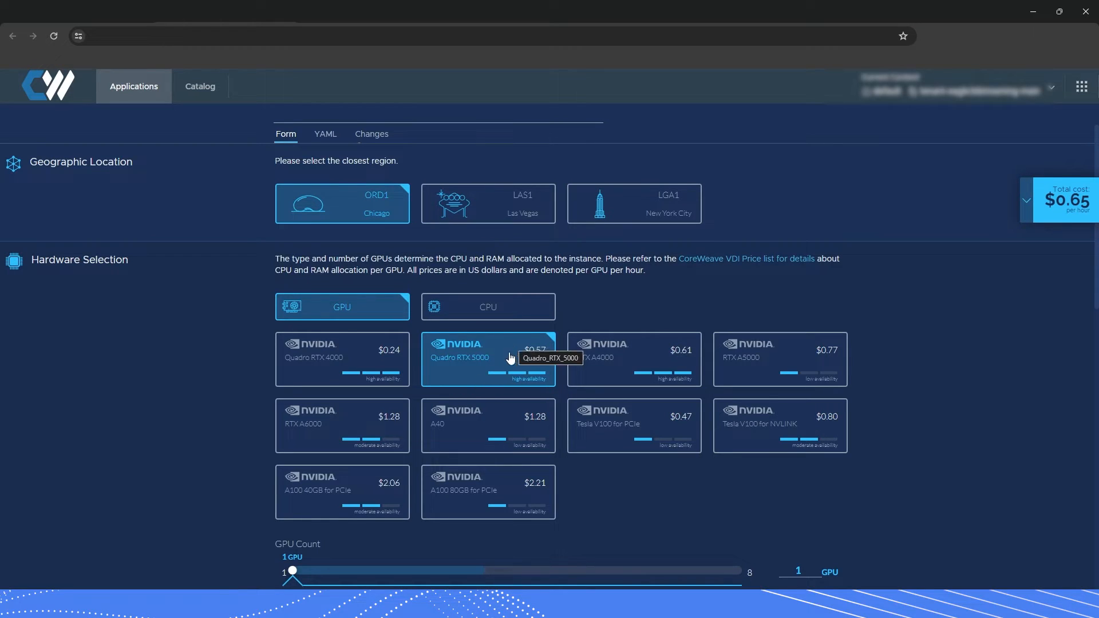
left_click(633, 370)
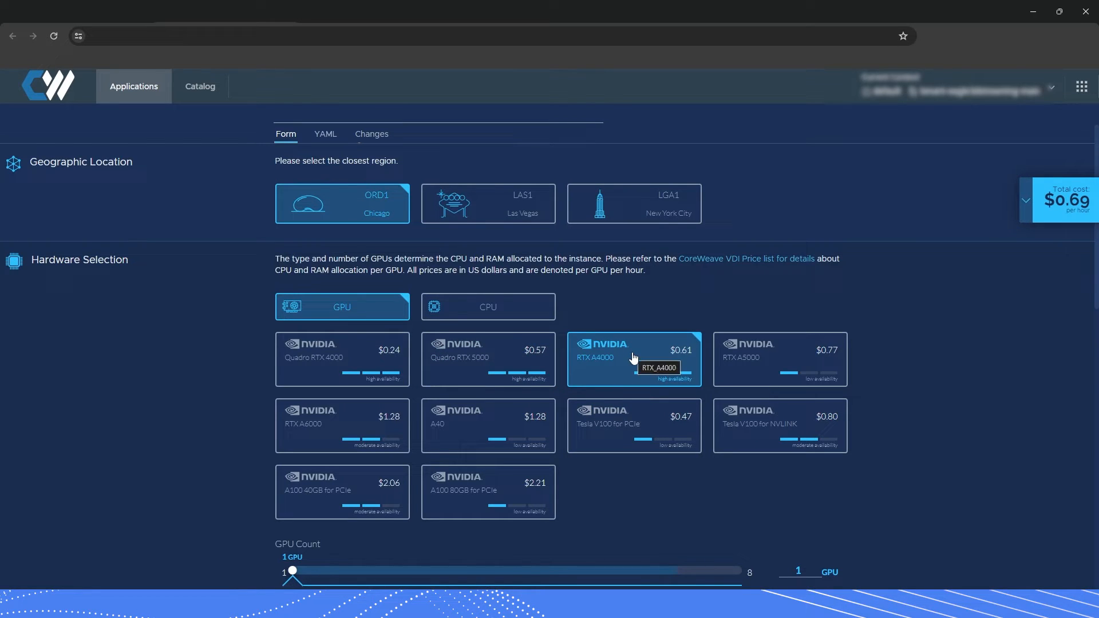
left_click(761, 370)
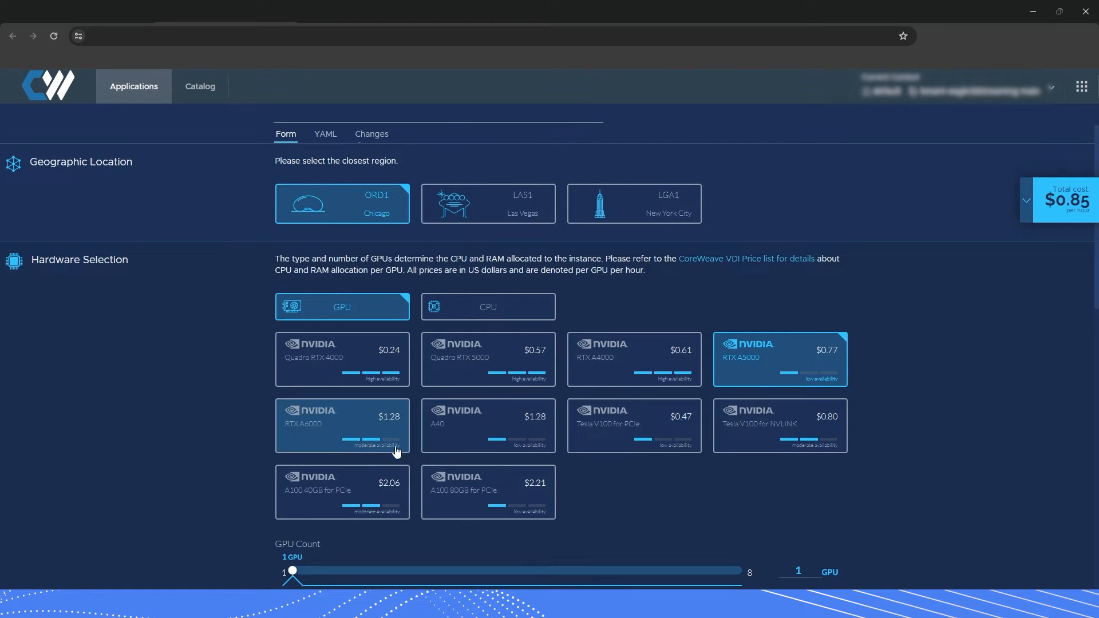
left_click(367, 430)
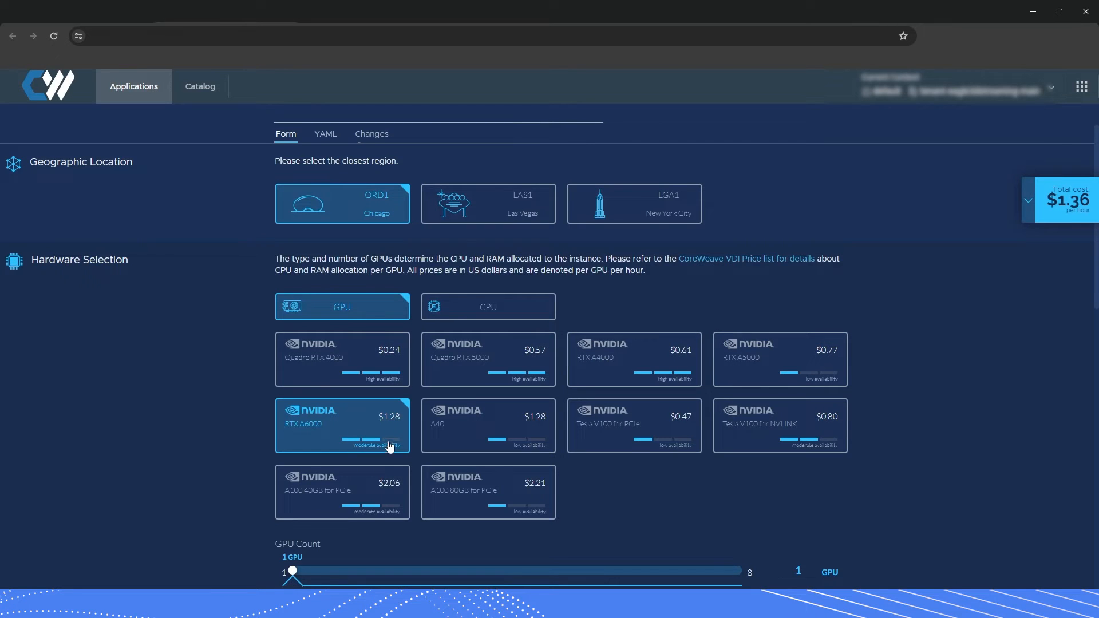
left_click(465, 359)
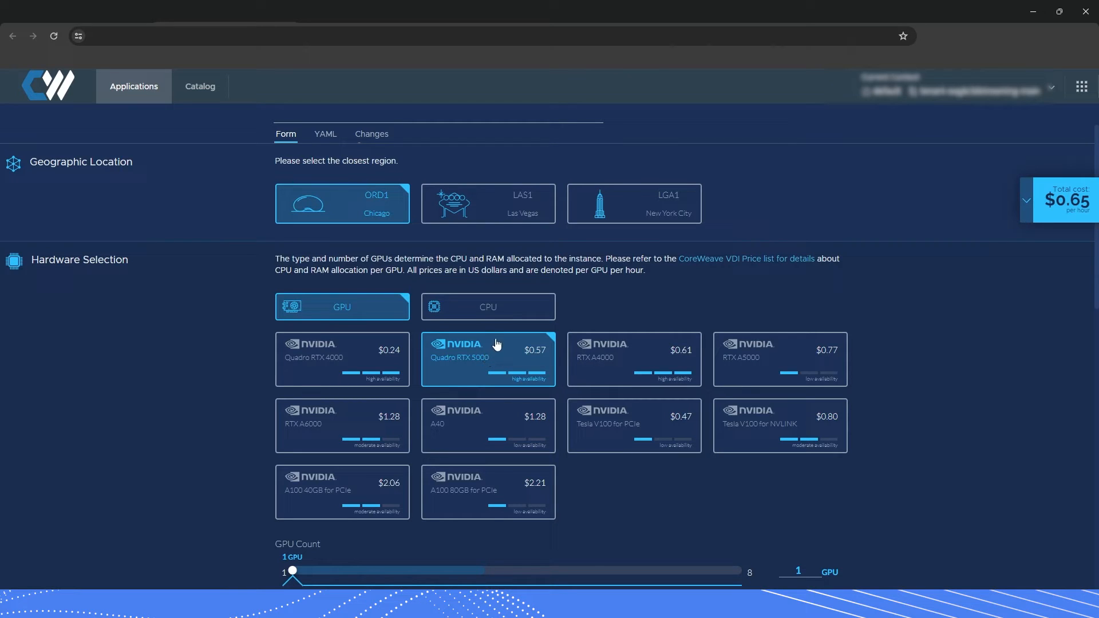
View the CPU-only options, then return to GPU hardware with the Quadro RTX 4000 at $0.34/hour.
left_click(487, 308)
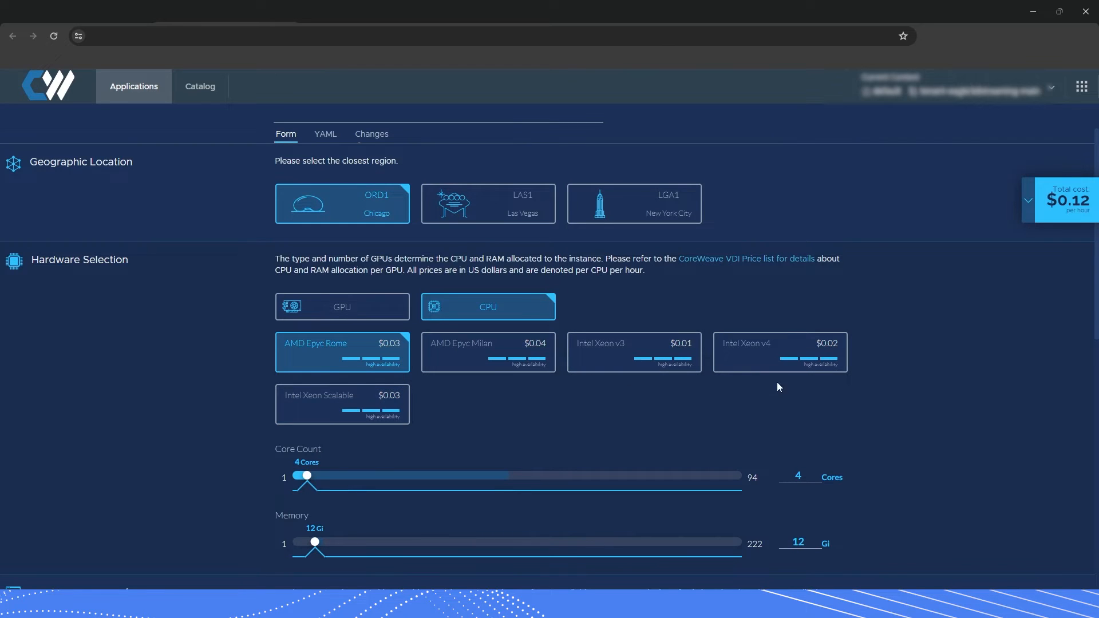
left_click(357, 315)
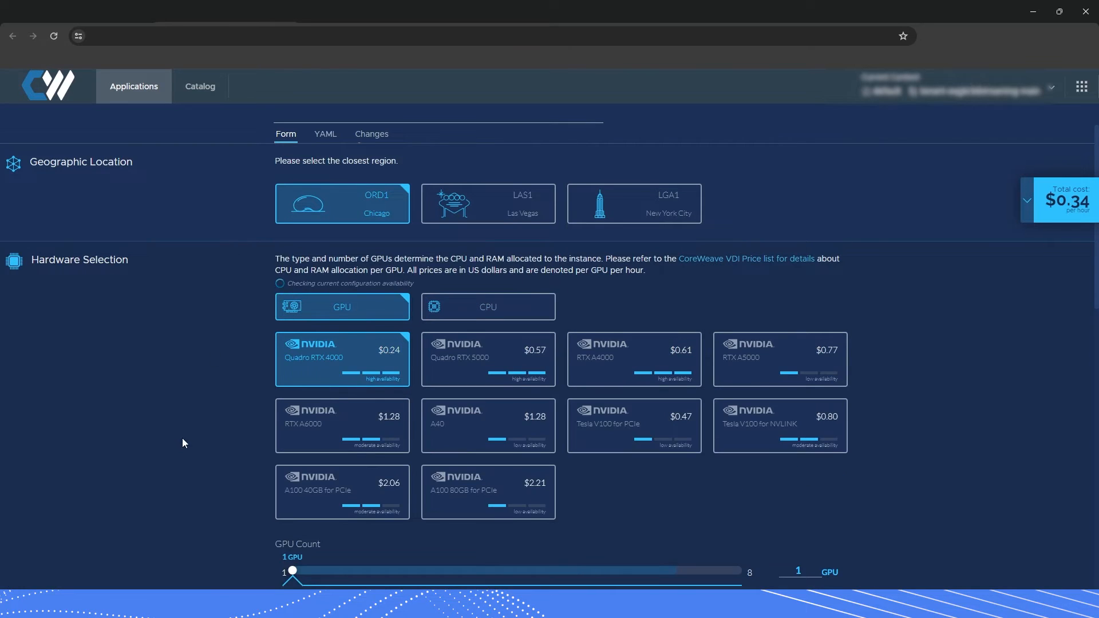
scroll(189, 435, "down", 5)
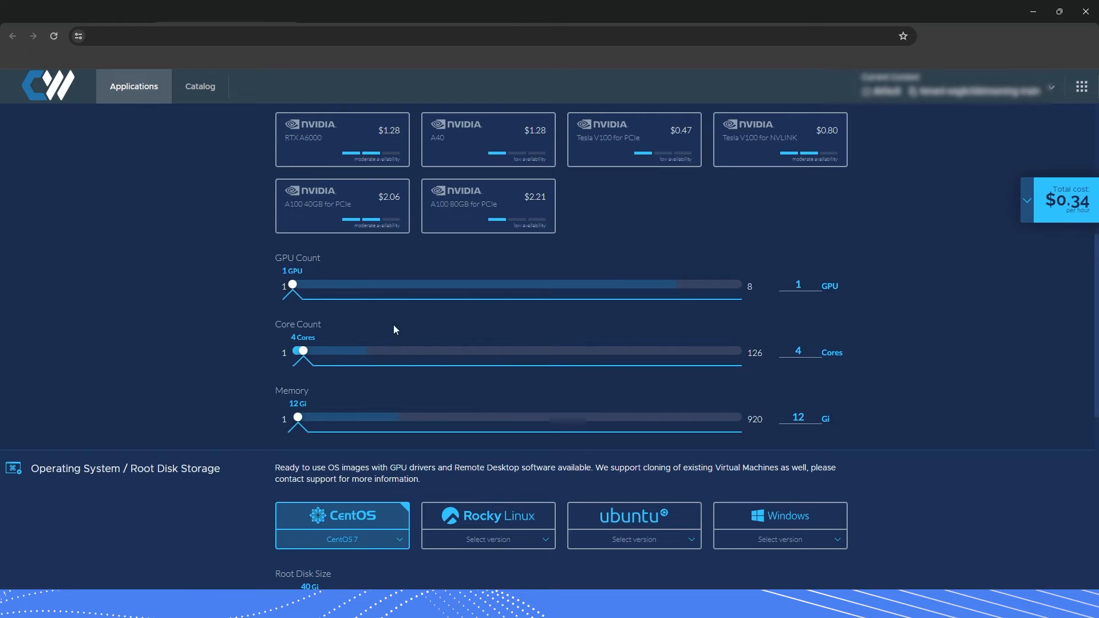
Drag the sliders to 8 CPU cores and 32 Gi memory, totaling $0.48 per hour.
scroll(486, 352, "up", 1)
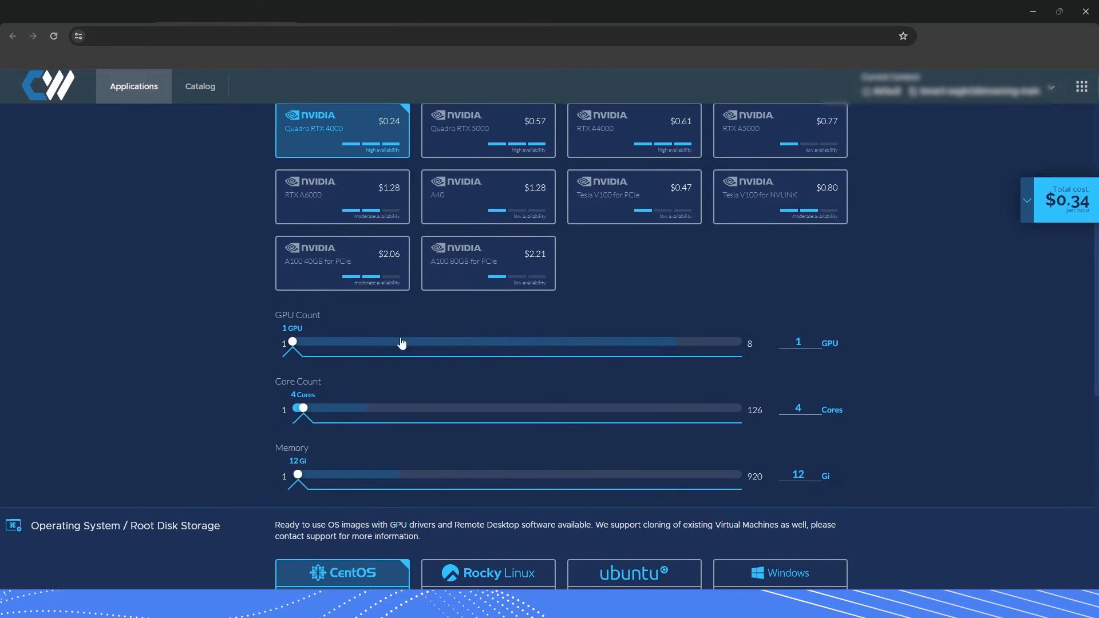
scroll(402, 342, "up", 1)
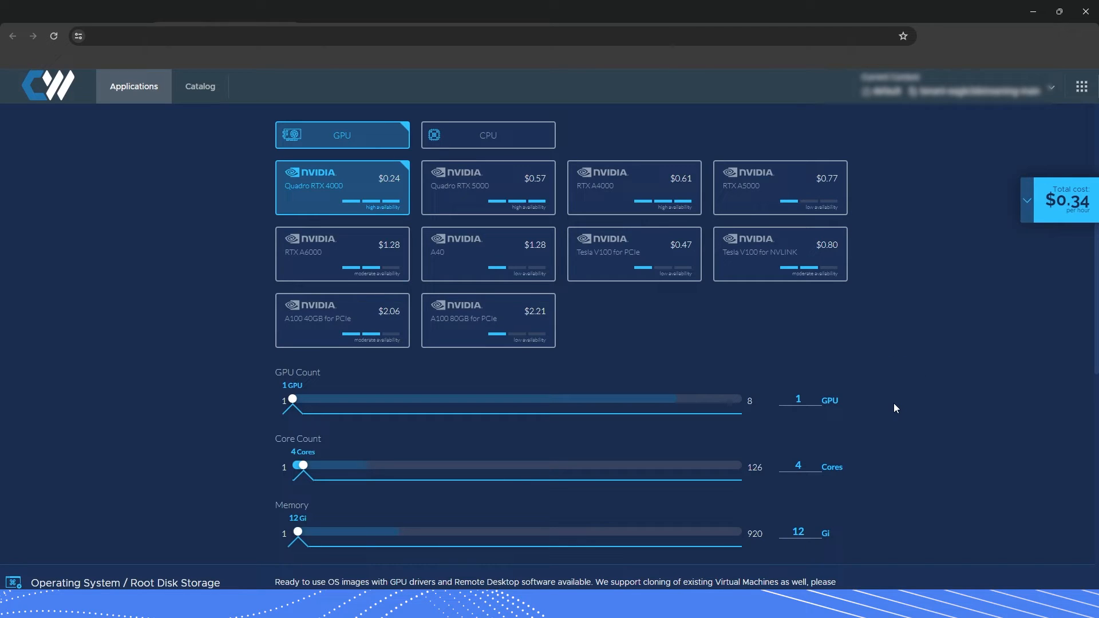
scroll(894, 403, "down", 1)
mouse_move(307, 419)
left_mouse_down()
mouse_move(301, 411)
mouse_move(317, 411)
left_mouse_up()
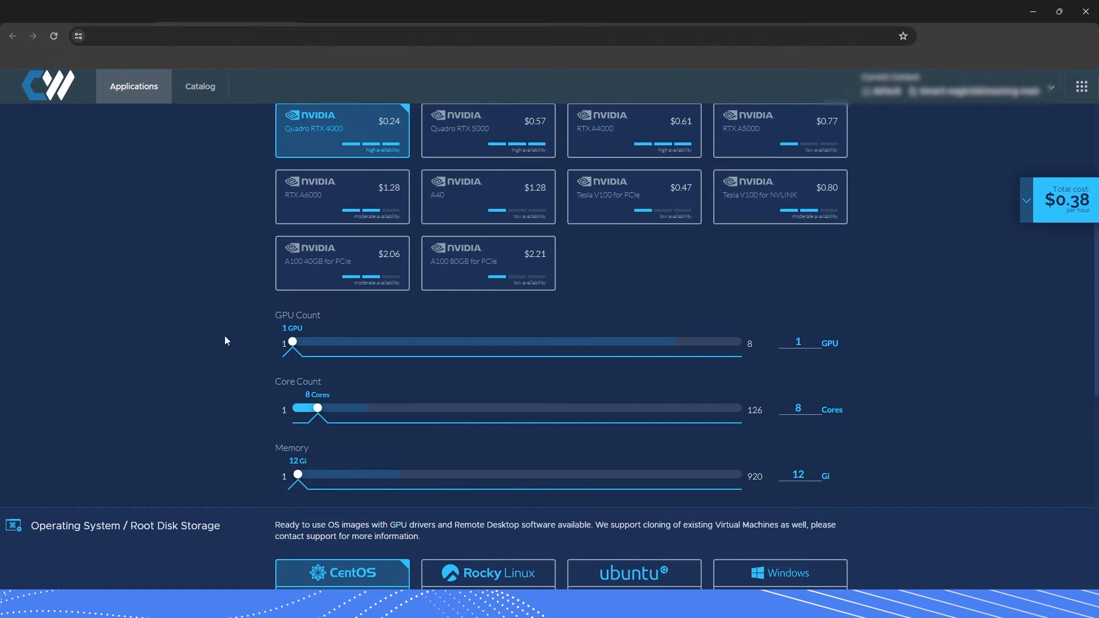
left_click_drag(298, 474, 307, 478)
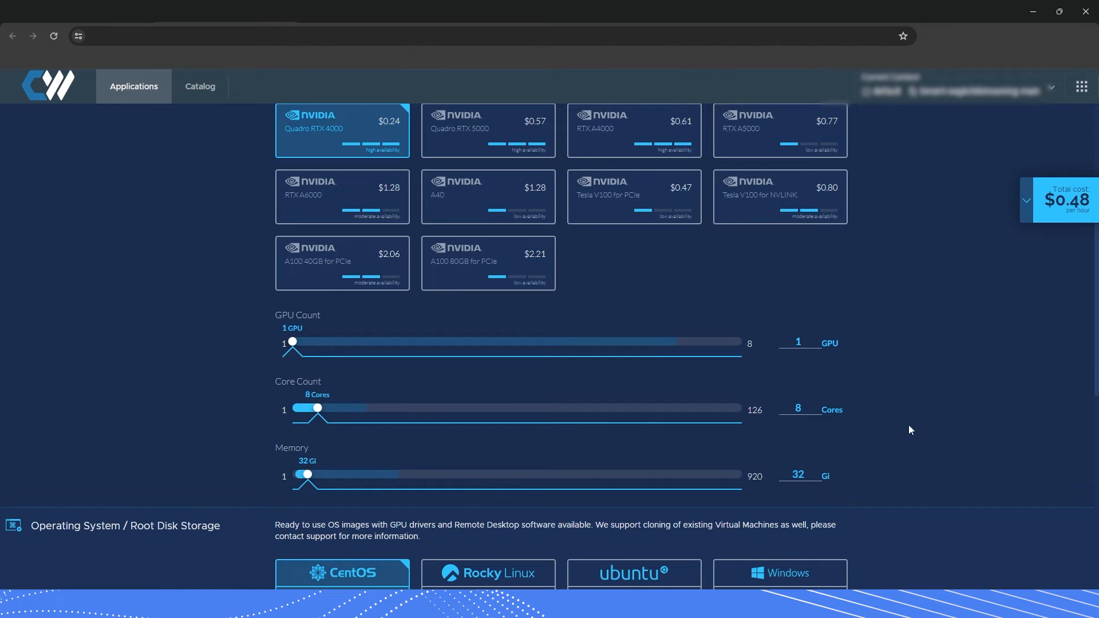
scroll(909, 425, "down", 1)
scroll(972, 451, "up", 3)
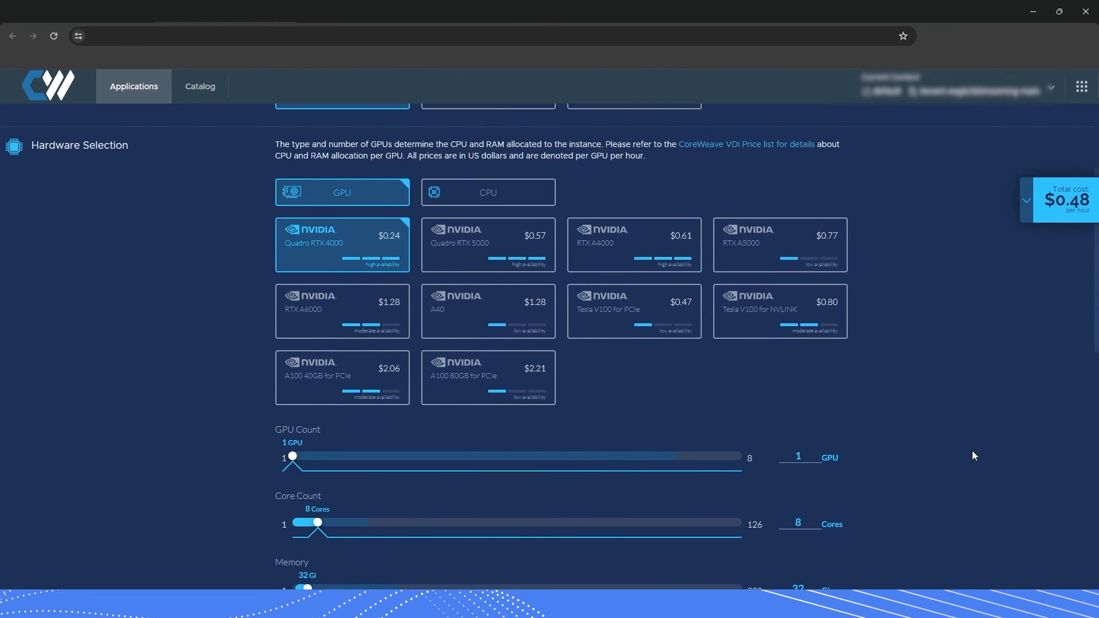
scroll(972, 451, "down", 4)
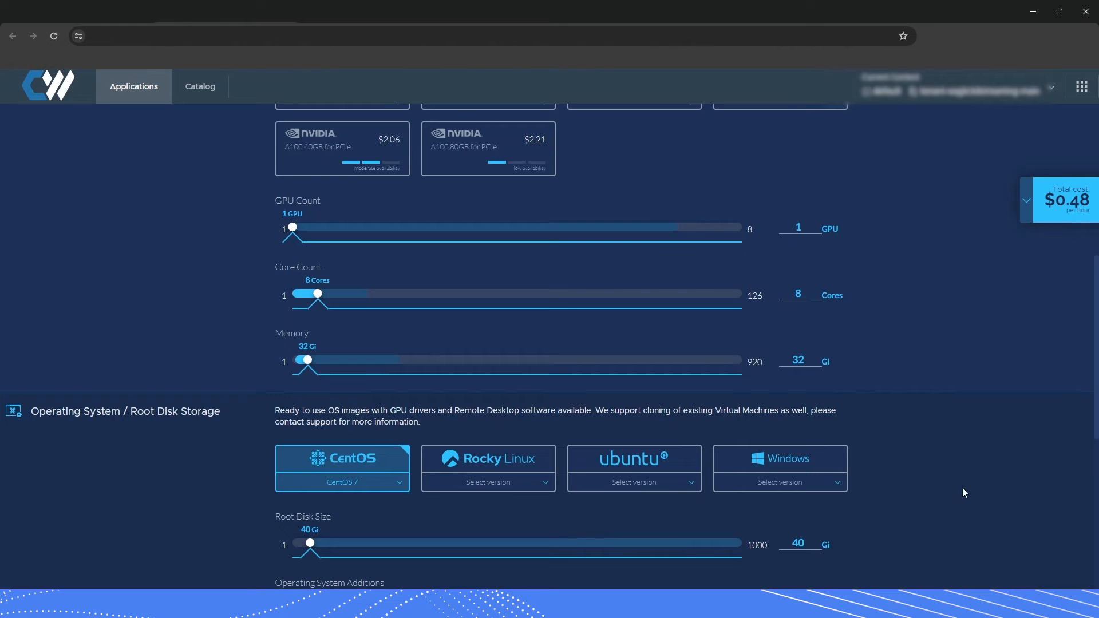
Select Windows 11 Professional and enlarge the root disk to 95 Gi, totaling $0.49/hour.
scroll(959, 455, "down", 1)
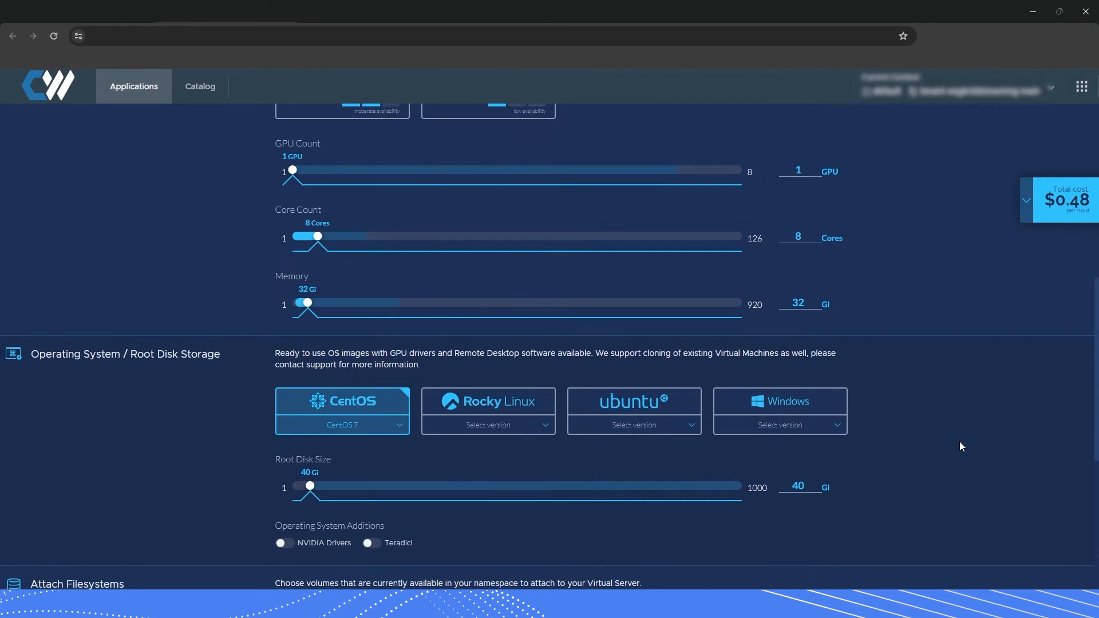
scroll(959, 441, "down", 1)
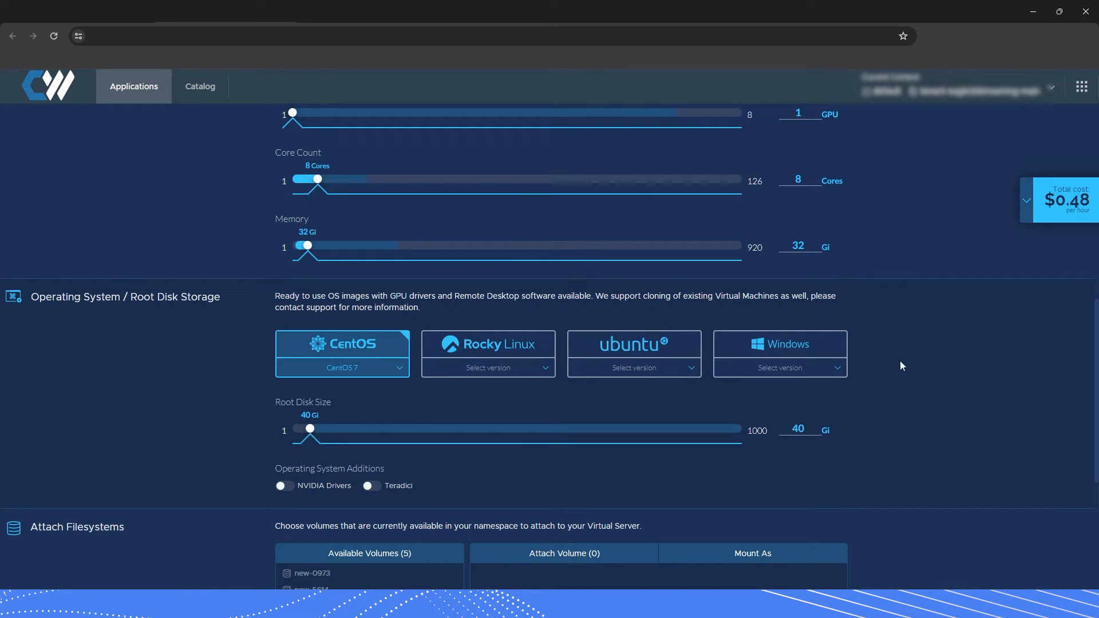
scroll(808, 371, "down", 1)
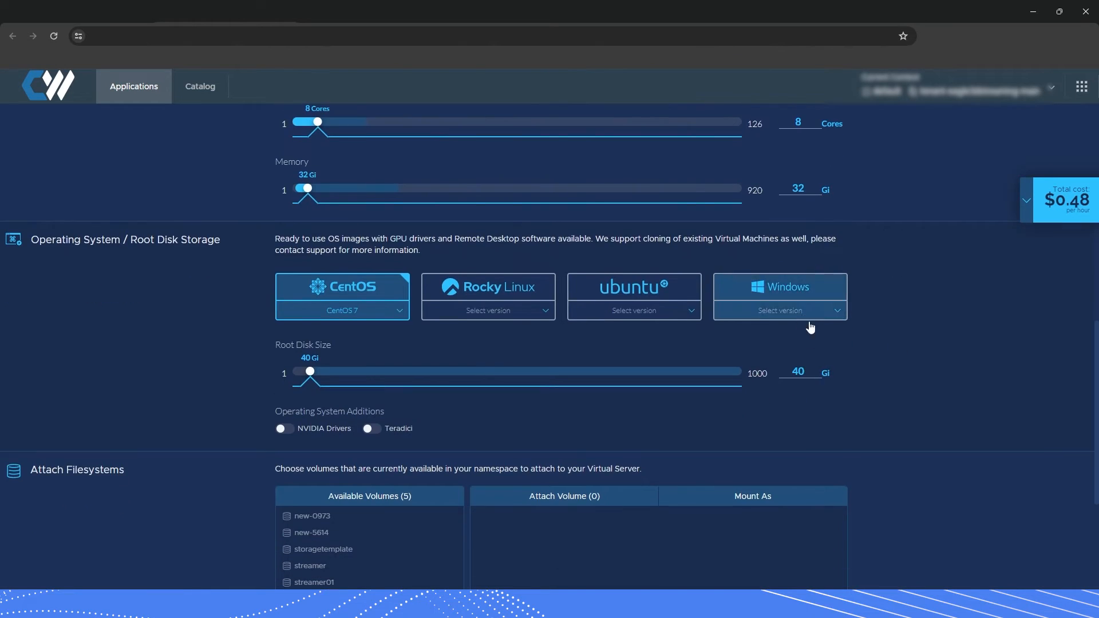
left_click(804, 312)
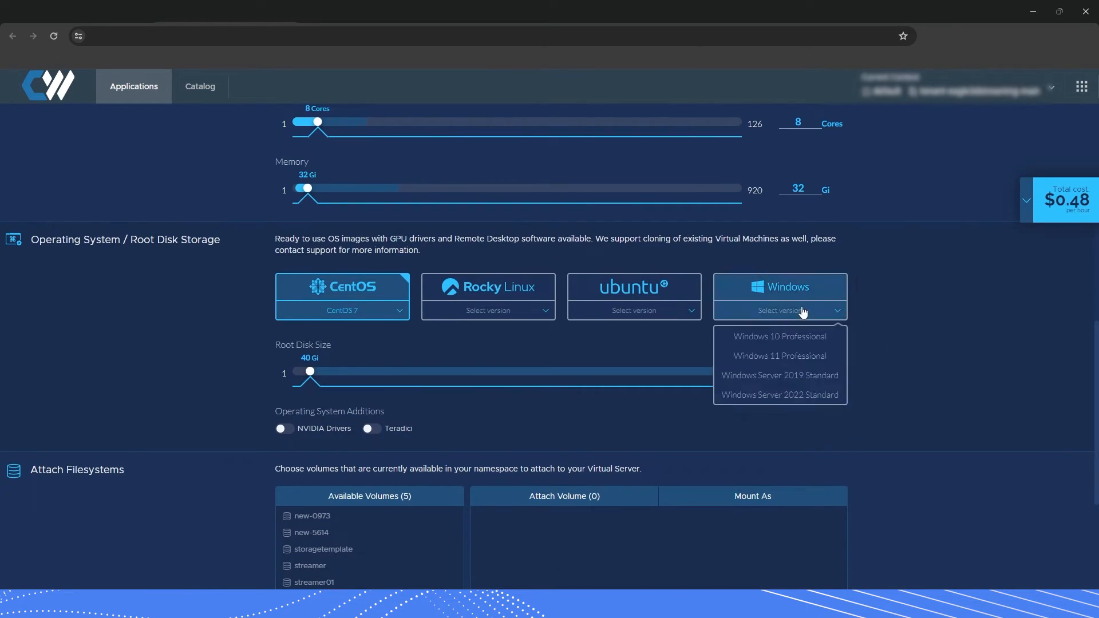
left_click(781, 356)
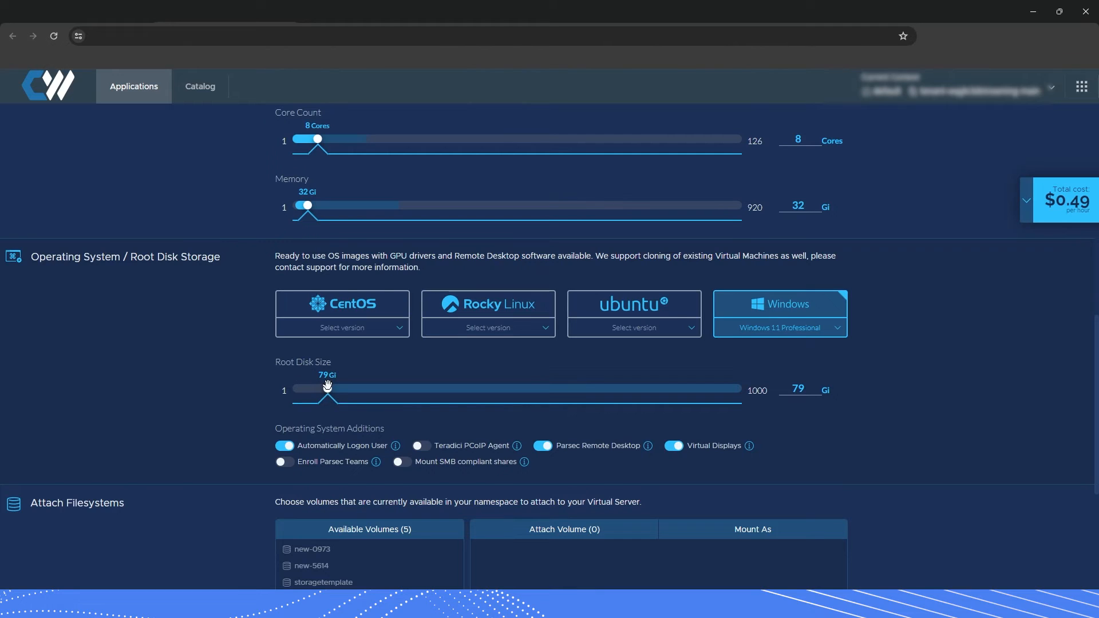
left_click_drag(328, 389, 334, 391)
scroll(957, 408, "down", 1)
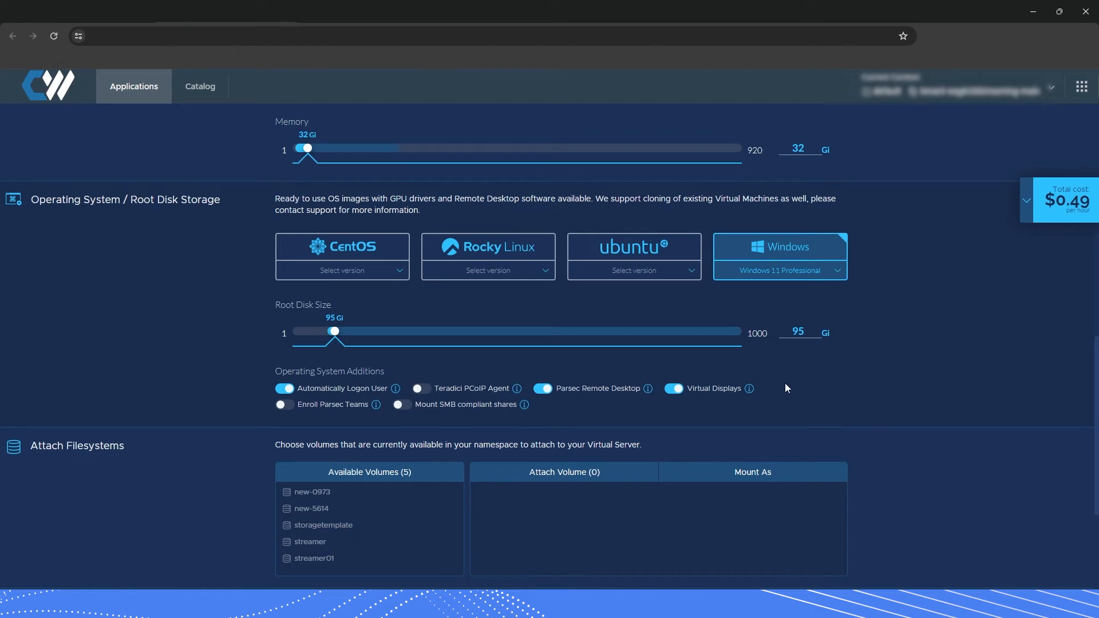
Fill in the Account section with a username and the account password.
scroll(810, 380, "down", 3)
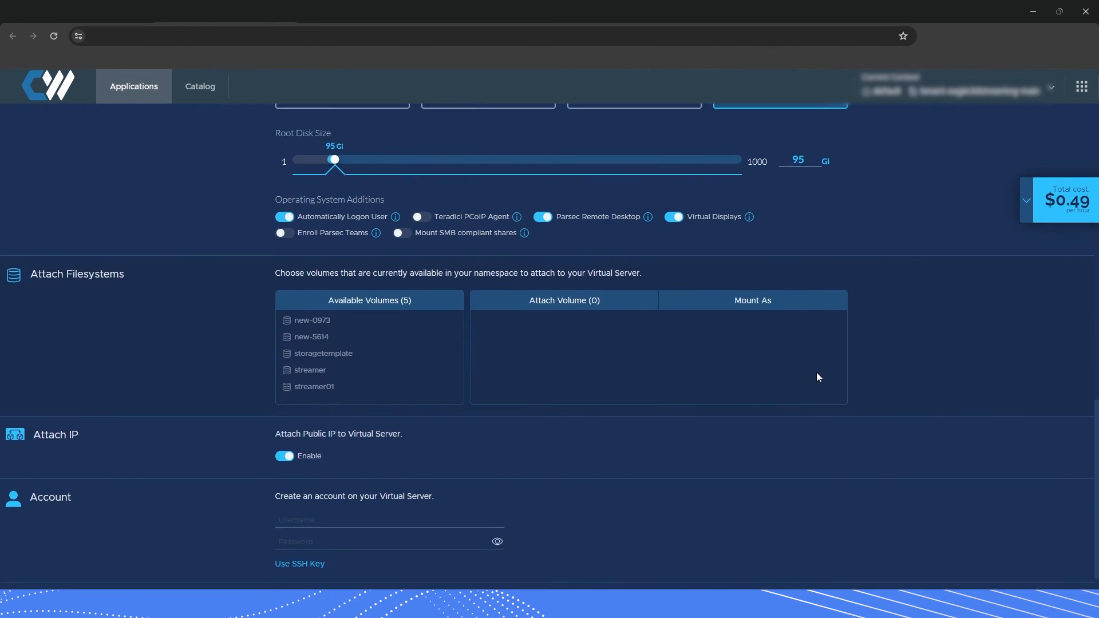
scroll(817, 372, "down", 1)
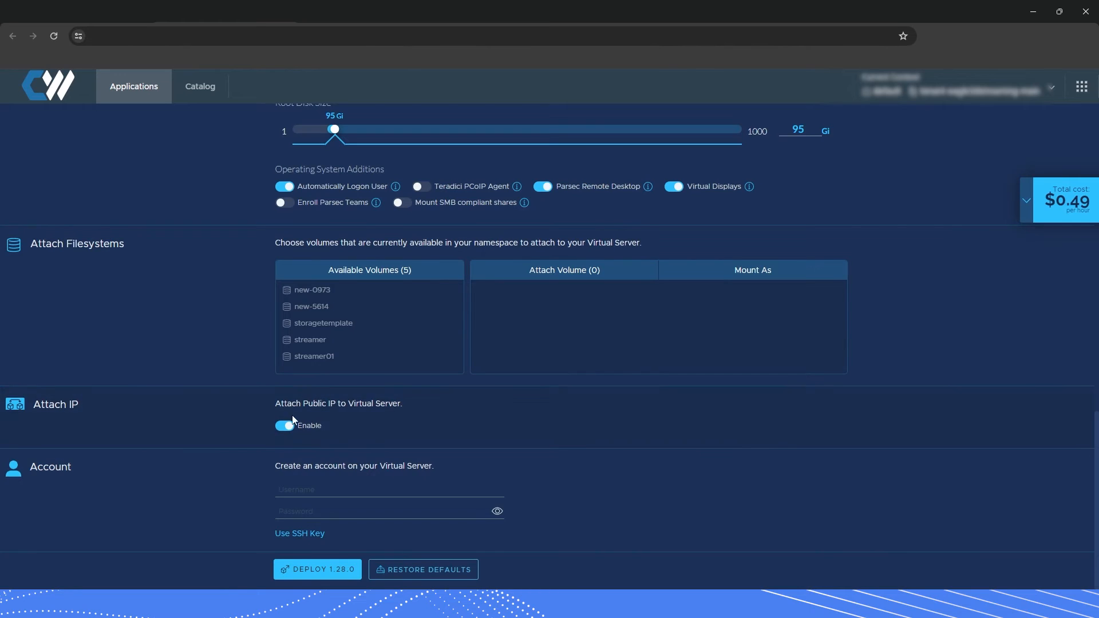
left_click(307, 491)
type("quinn")
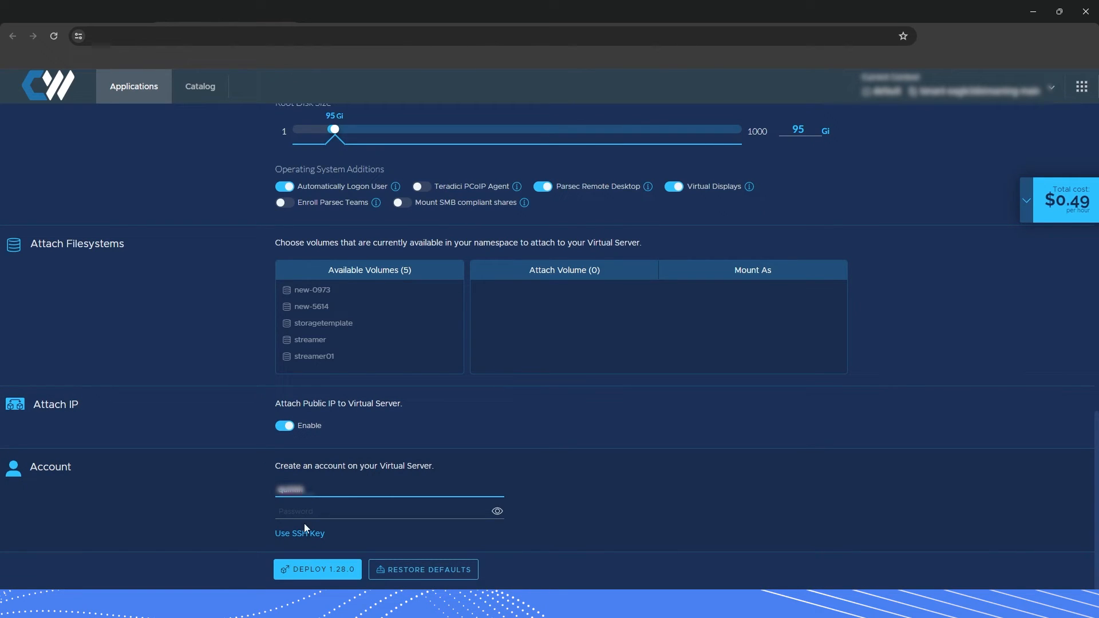
key("Tab")
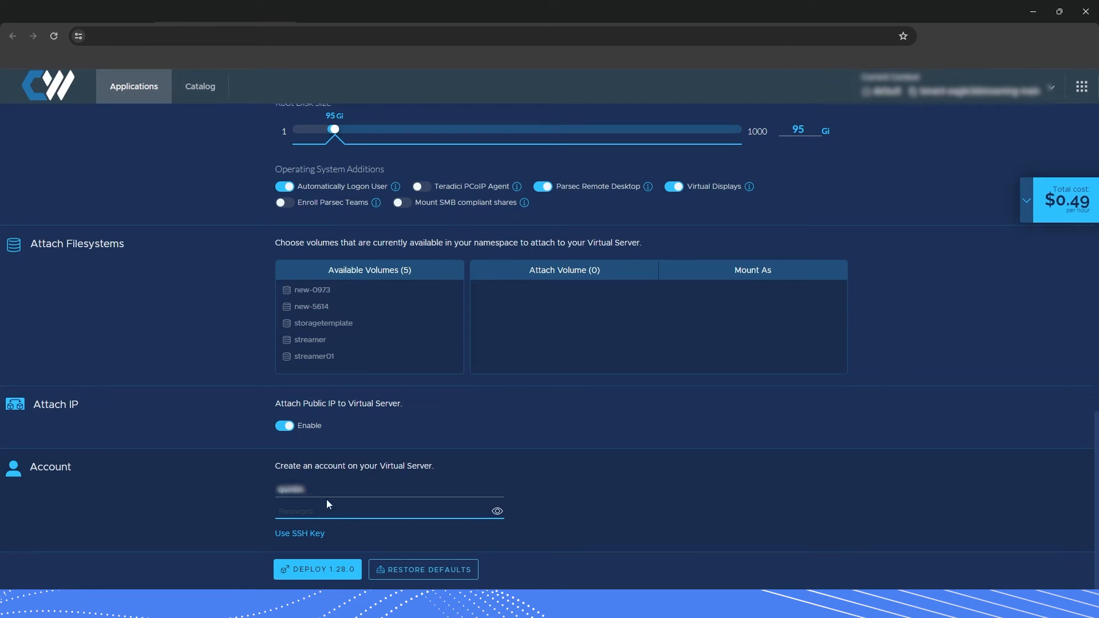
type("••")
Enter mypsxmachine-donotdelete as the required server Name and click Deploy 1.28.0.
left_click(302, 575)
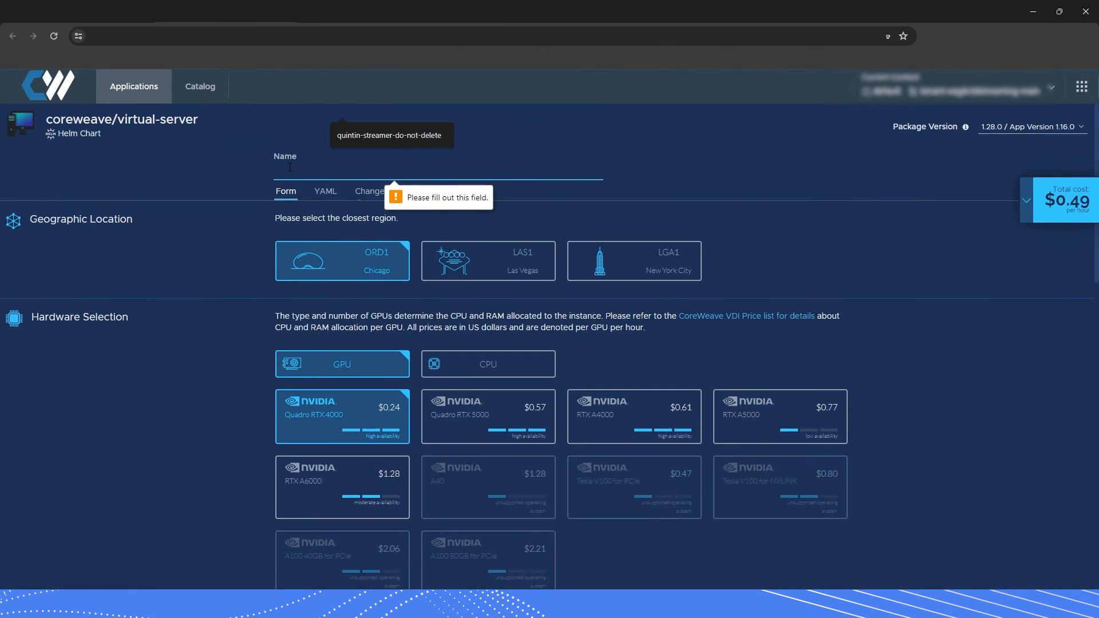
type("my")
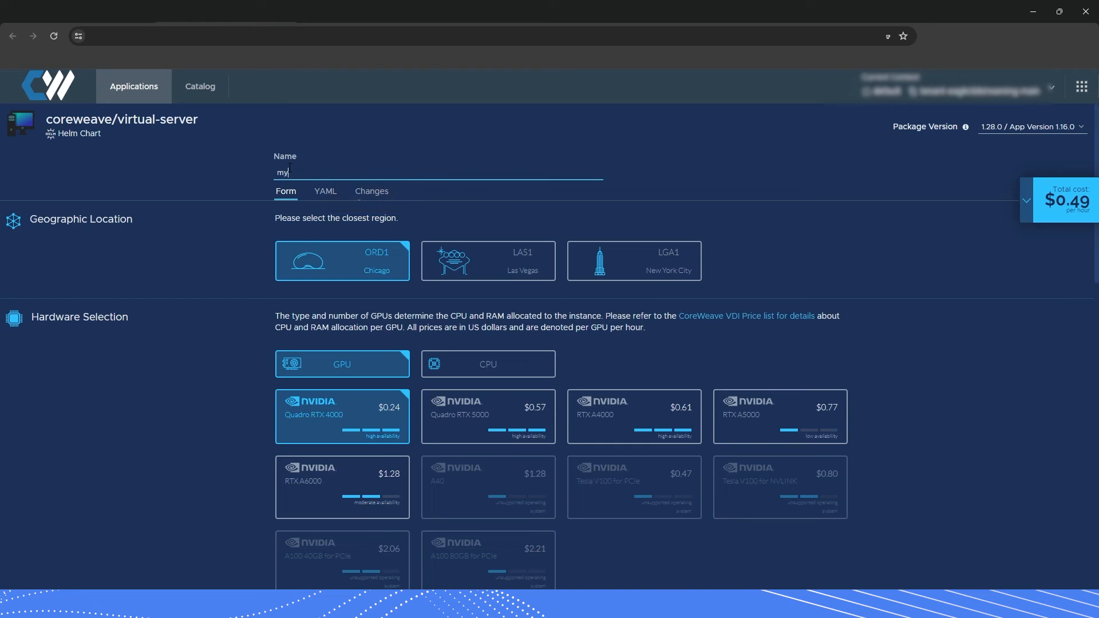
type("psxmachine-donotdelete")
left_click(252, 183)
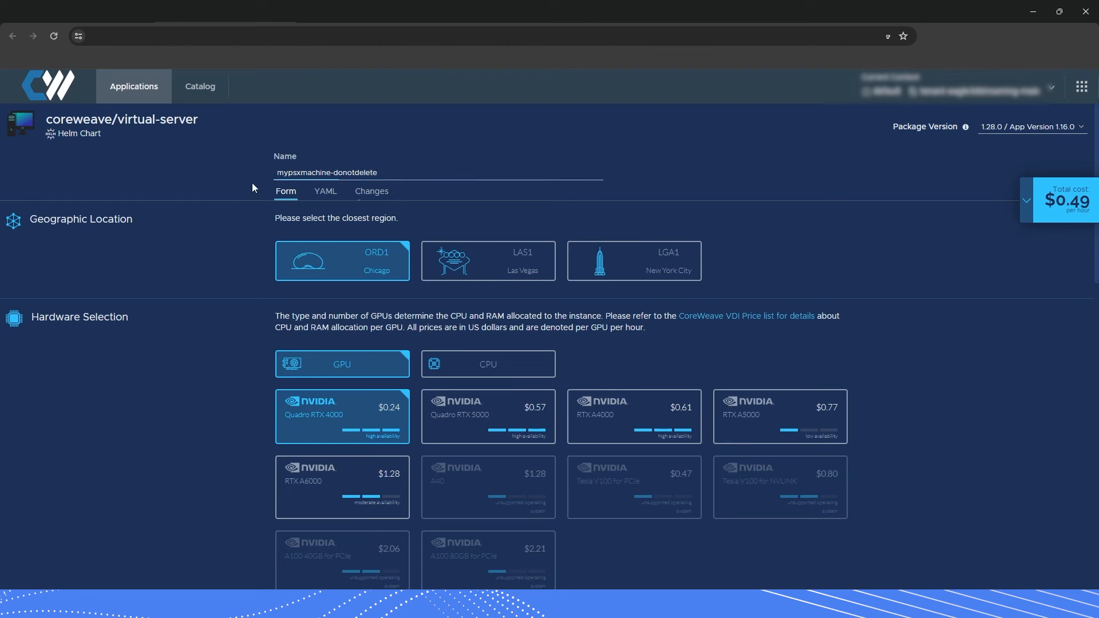
triple_click(285, 172)
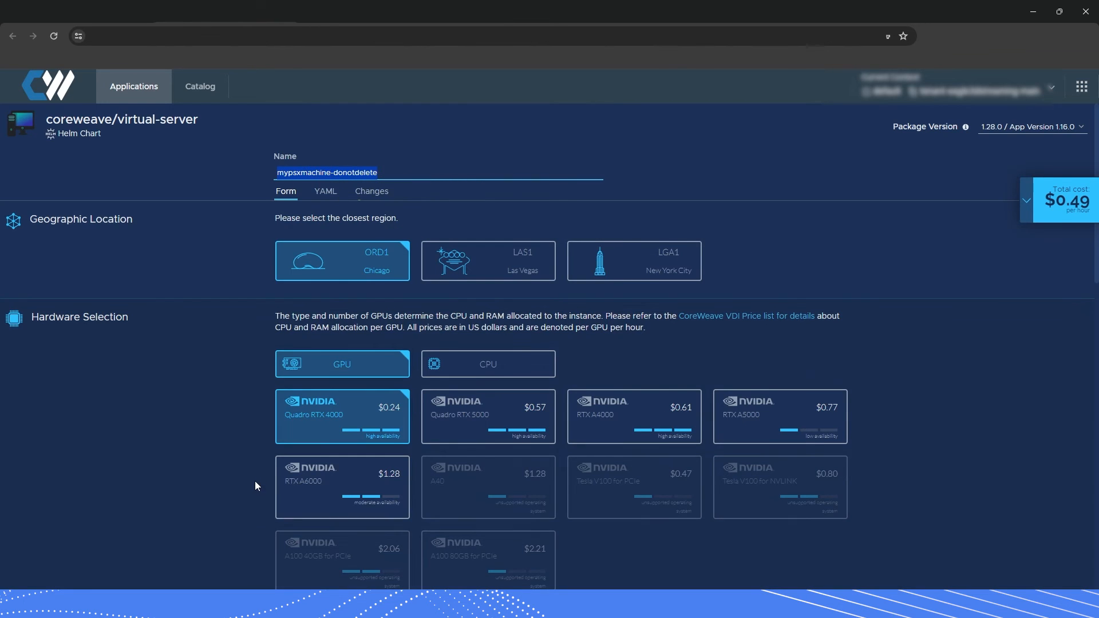
scroll(256, 480, "down", 20)
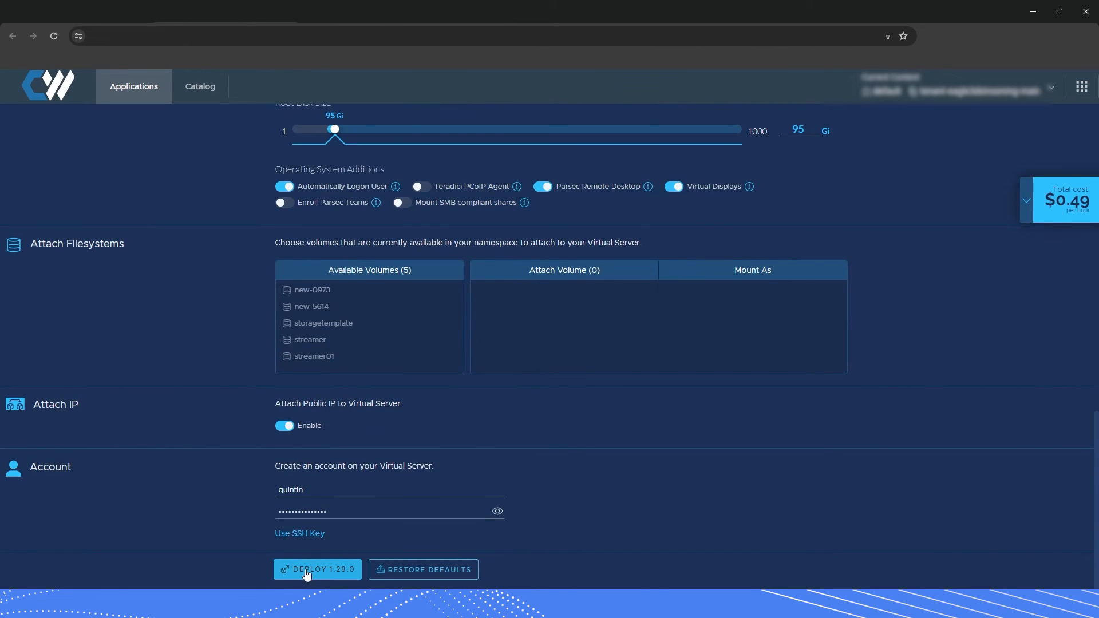
left_click(294, 575)
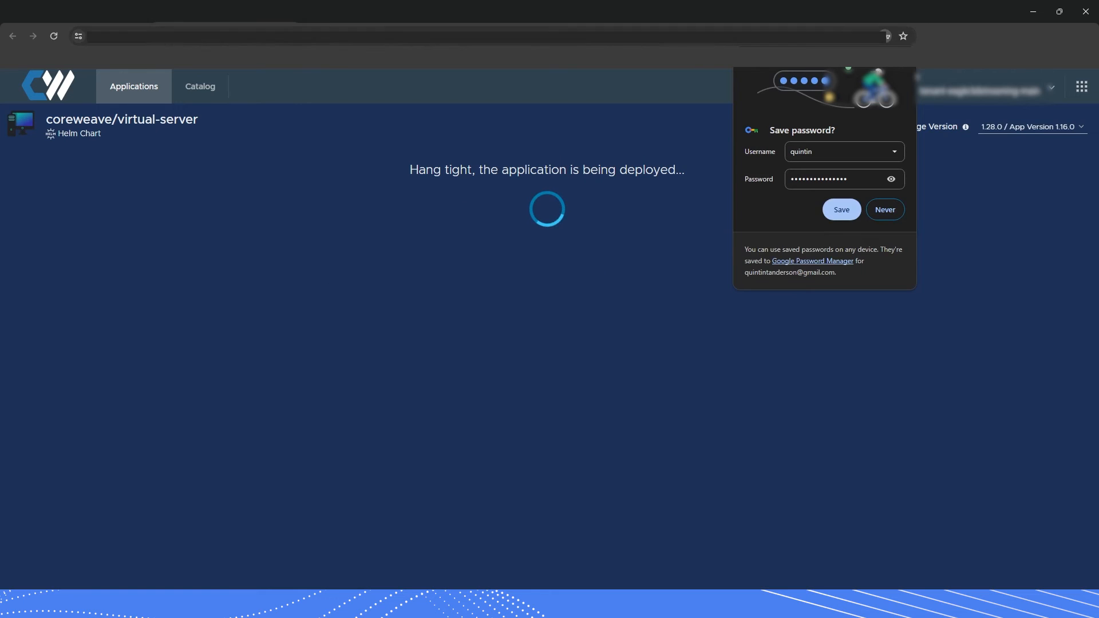
Dismiss Chrome's save-password prompt and select 'already' in the mypsxmachine-donotdelete release error.
left_click(900, 61)
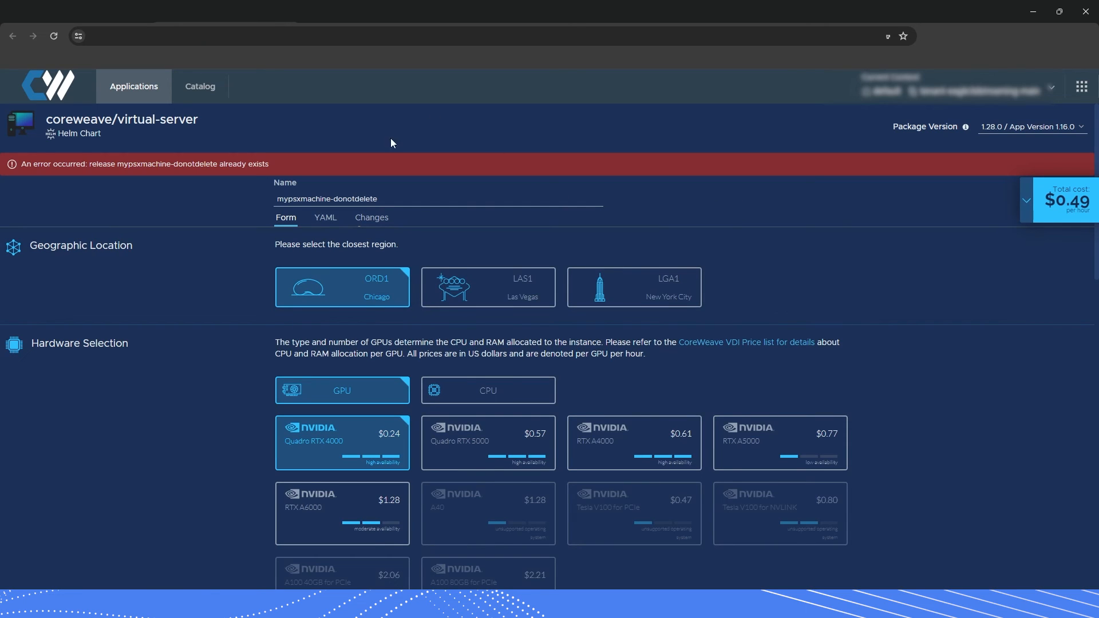
double_click(220, 163)
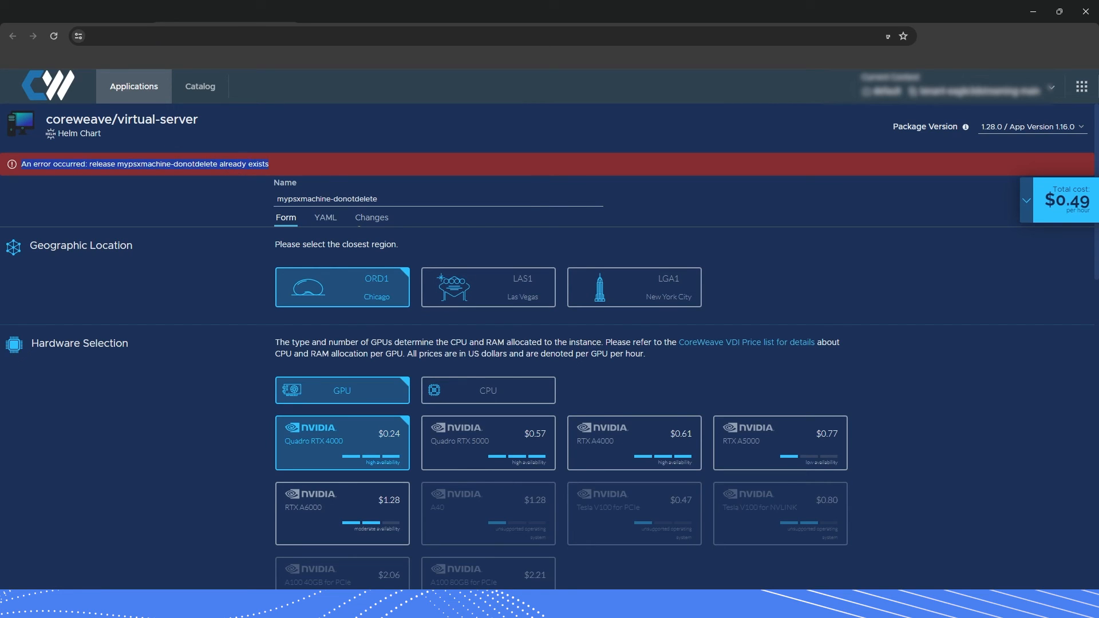
left_click(86, 12)
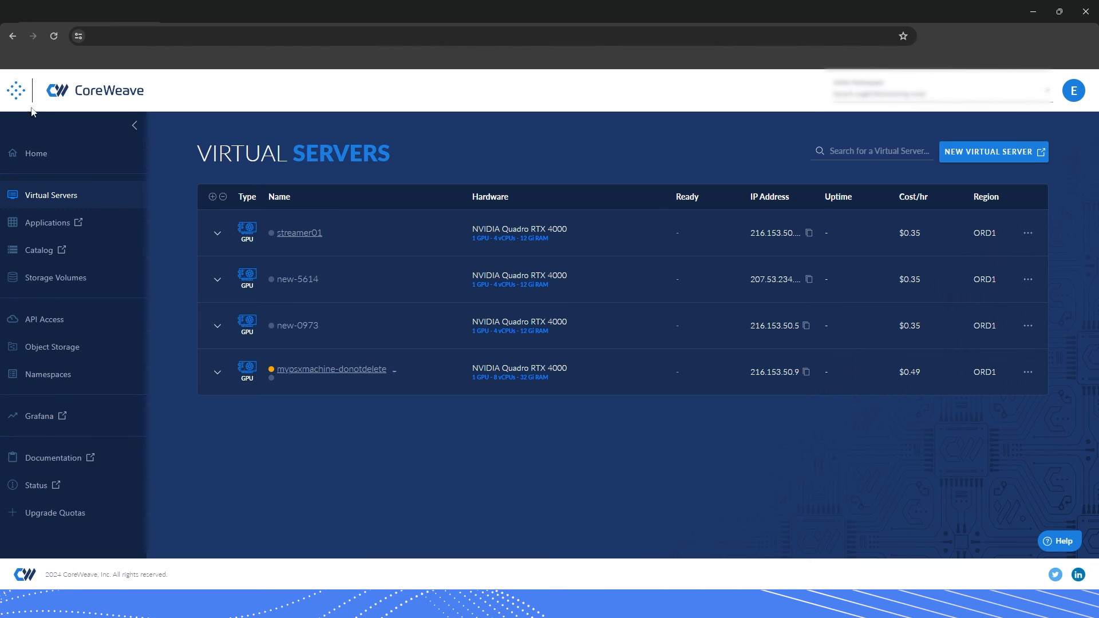
left_click(34, 153)
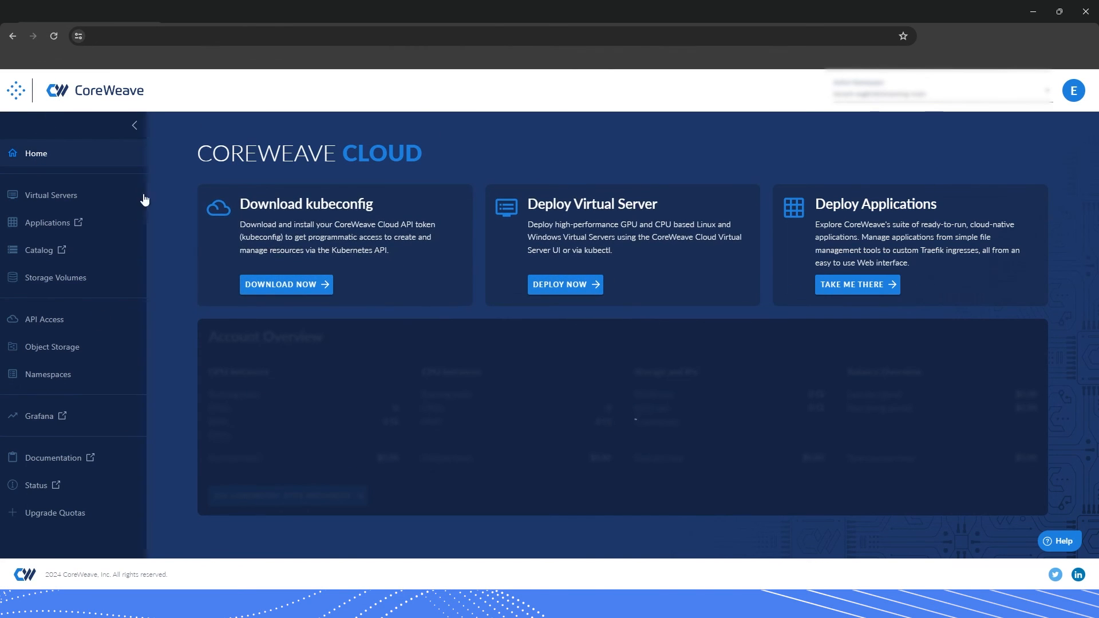
left_click(63, 197)
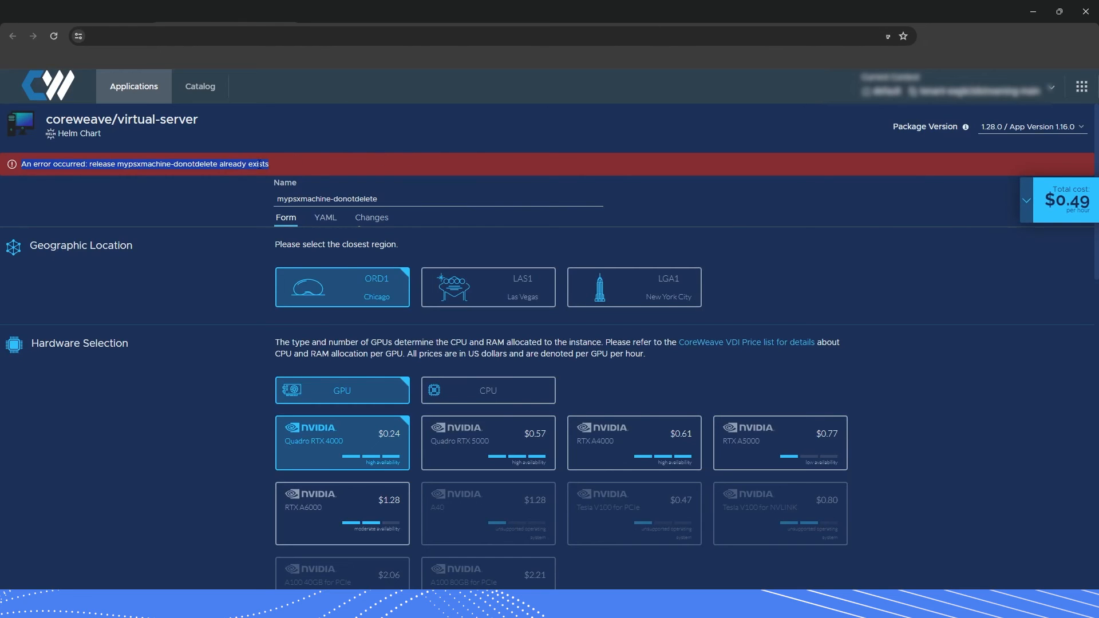
Clear the text selection in the 'release already exists' error message.
left_click(236, 164)
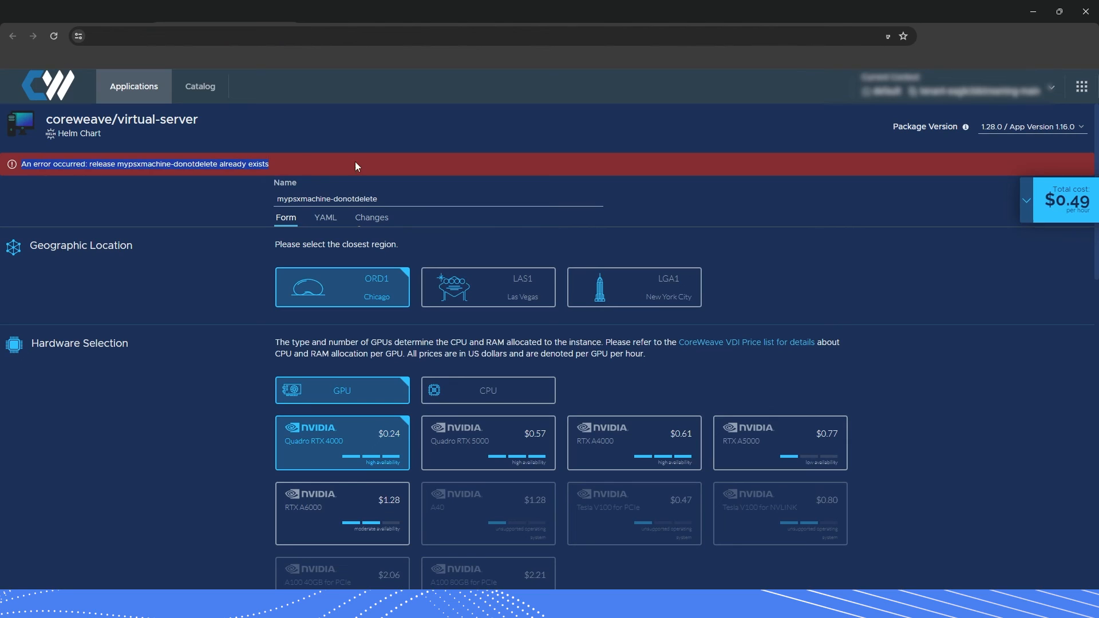